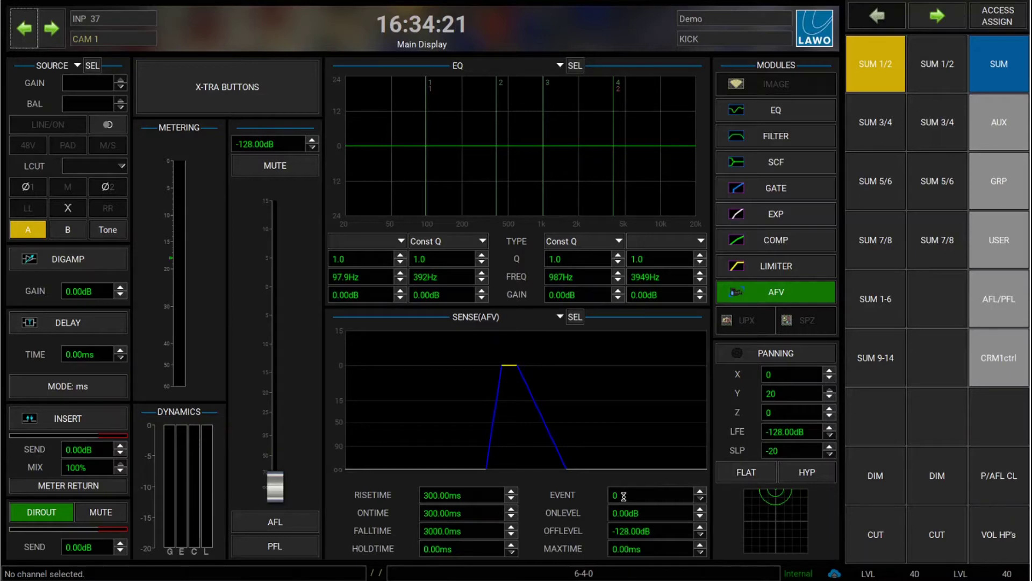
Step: Delete the 0 from the EVENT field in the SENSE(AFV) panel
click(624, 496)
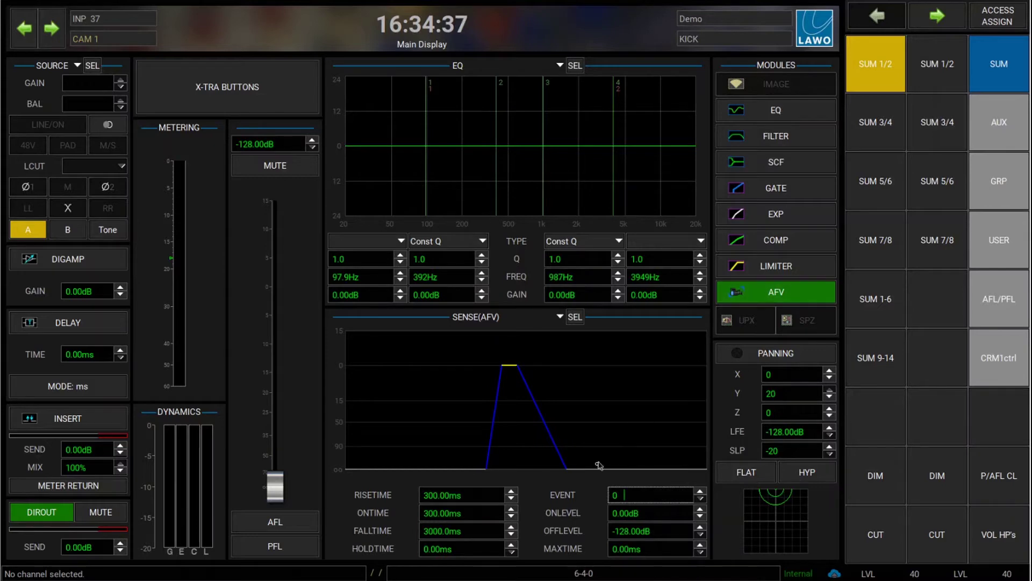
key(BackSpace)
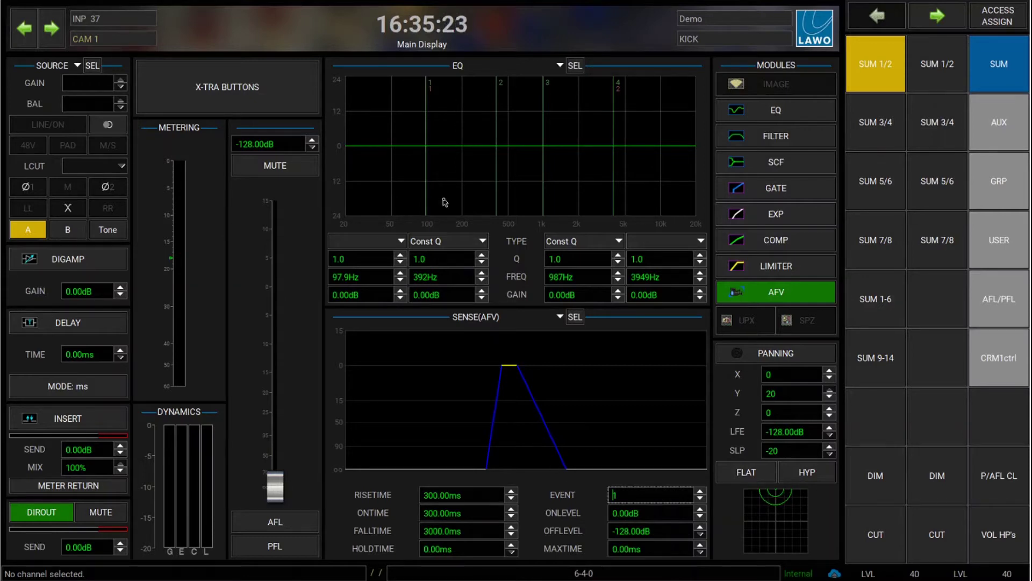
Step: Go to the Custom Functions page through System in the main menu
click(22, 3)
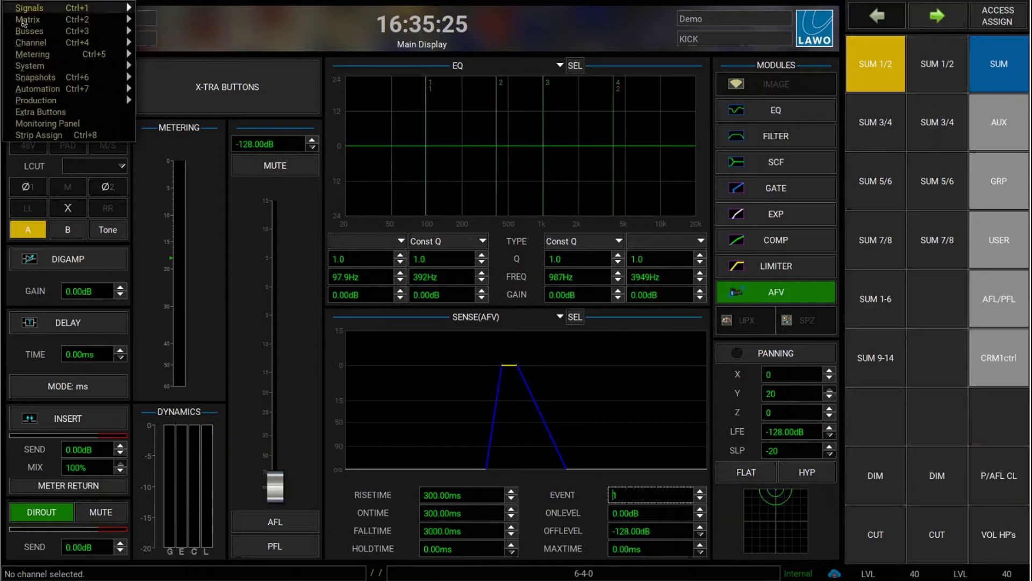
mouse_move(30, 71)
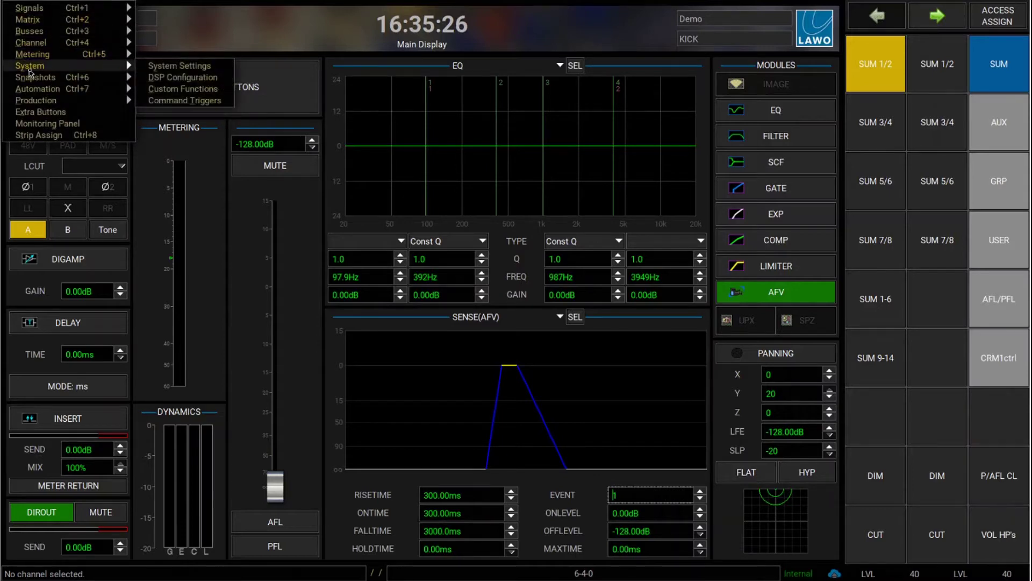
click(183, 88)
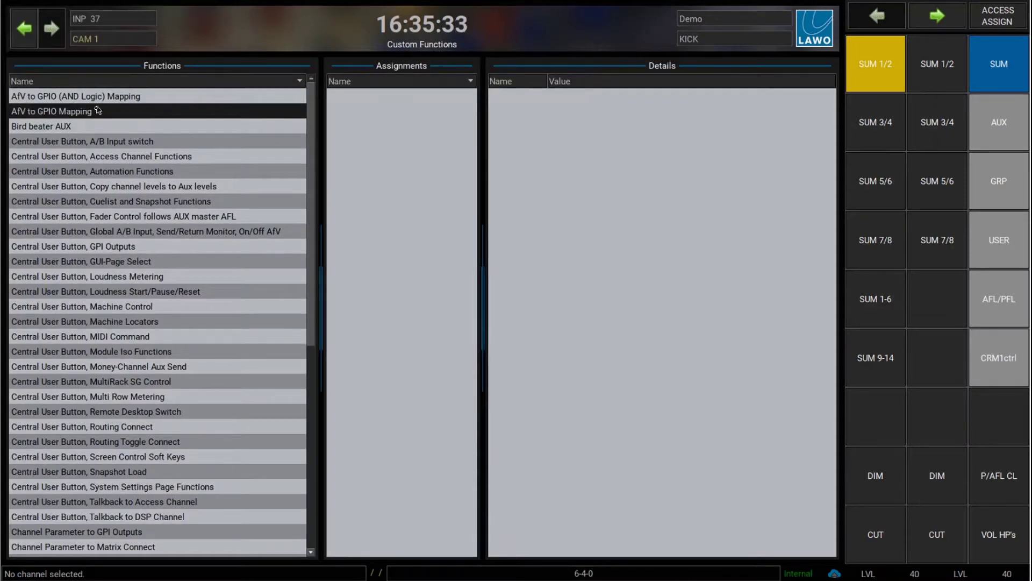
Step: Start a new AfV to GPIO Mapping assignment, look through its dialog, then cancel it
mouse_move(73, 117)
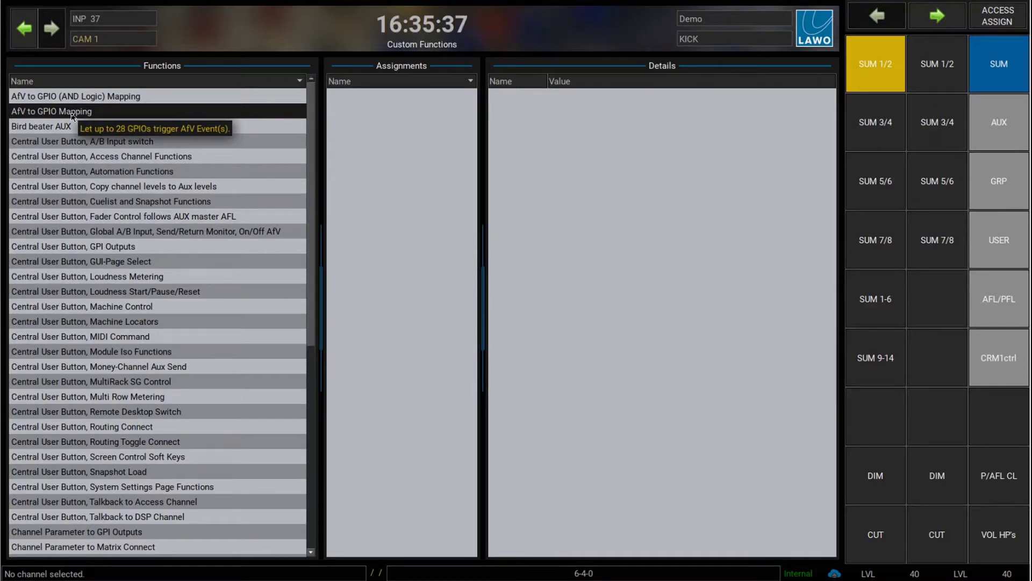
right_click(73, 116)
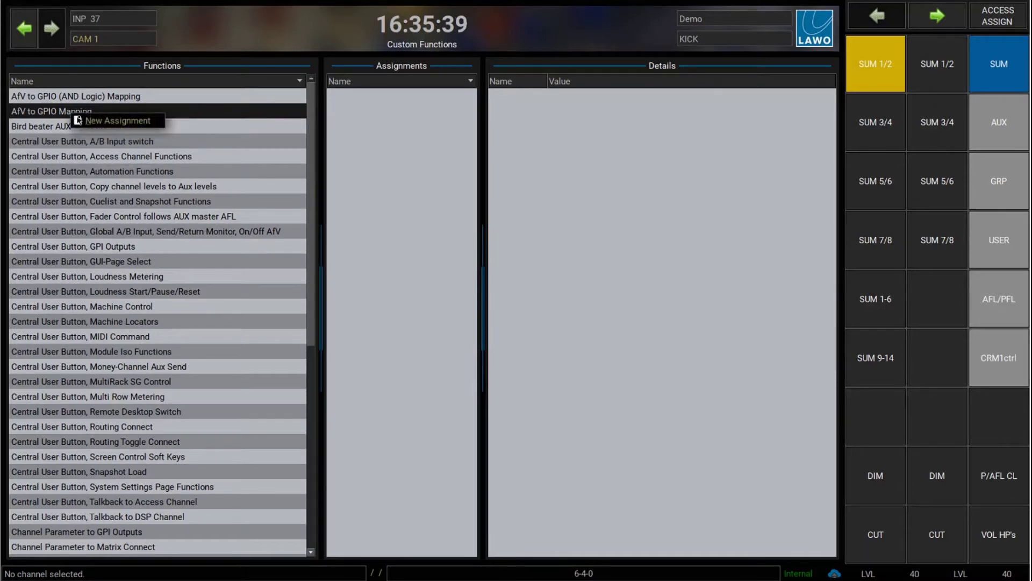
click(91, 122)
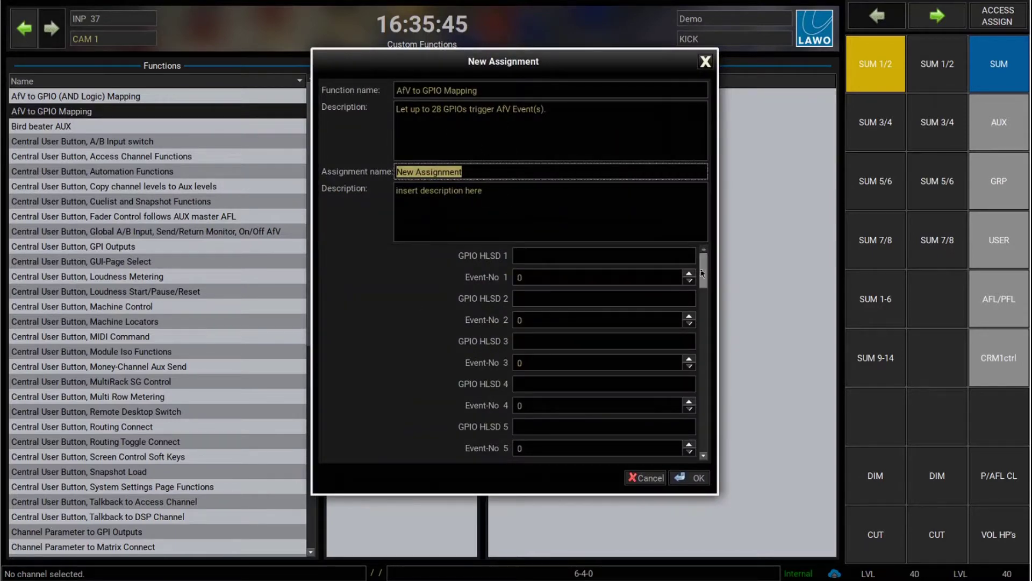
drag(701, 273, 701, 461)
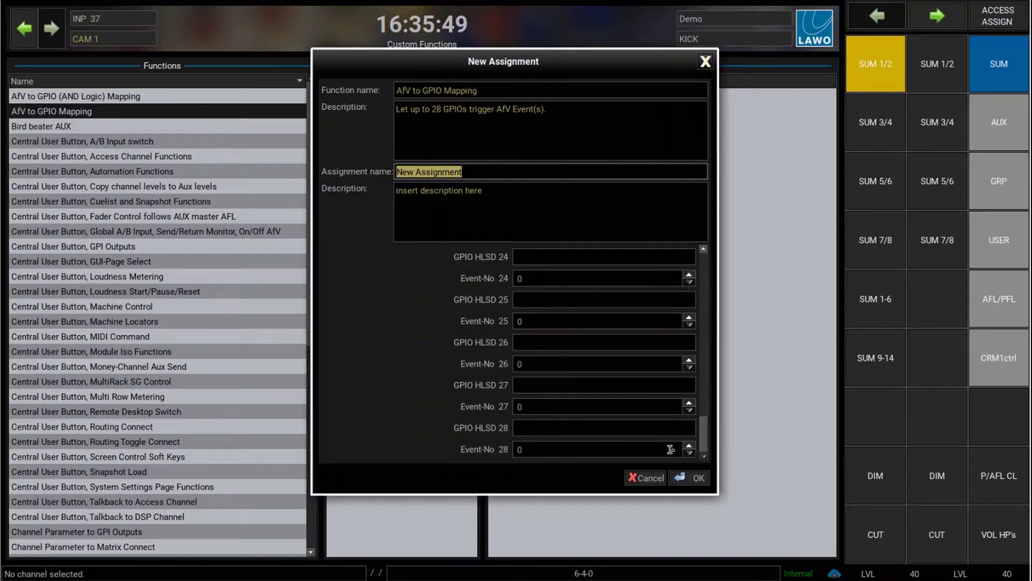
drag(706, 435, 704, 264)
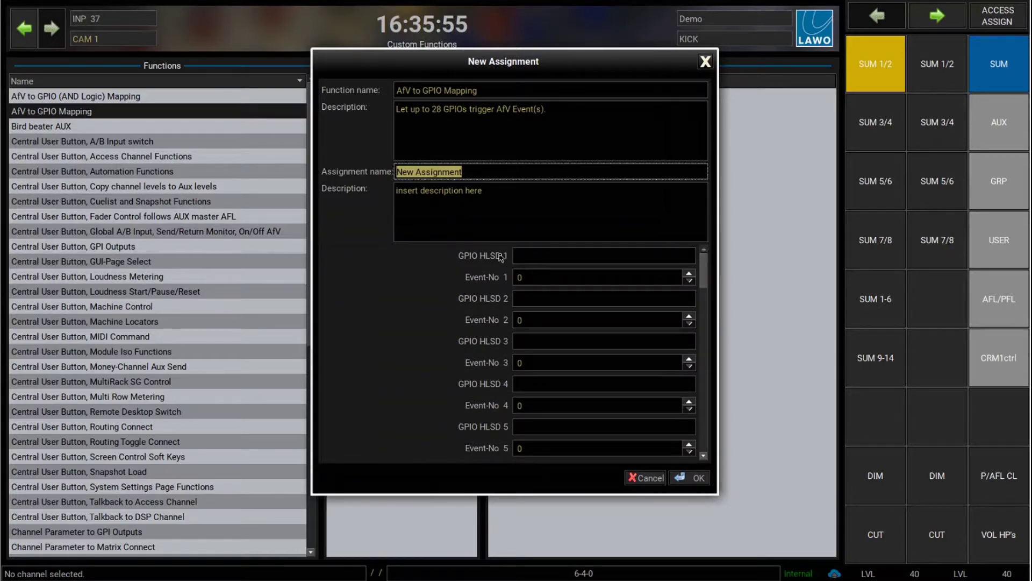
click(653, 478)
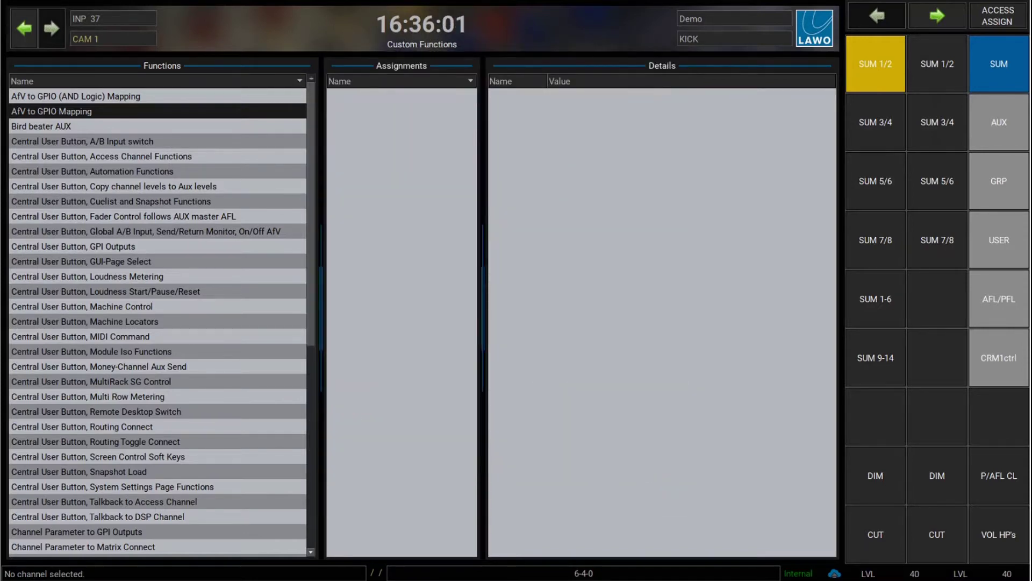
Step: Select the GPI source L.GPI.01 in the Signal List
click(15, 3)
mouse_move(32, 7)
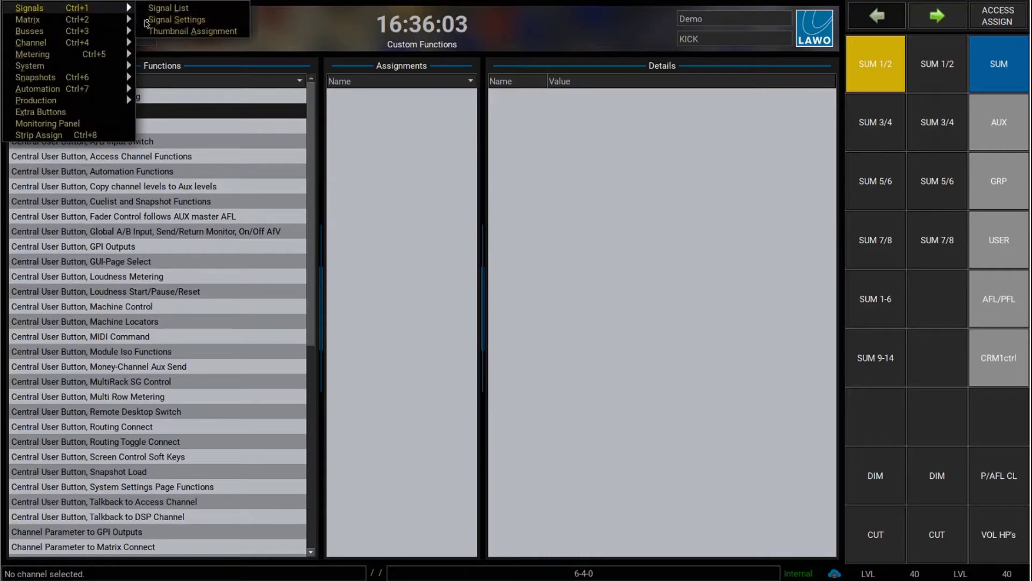
click(179, 9)
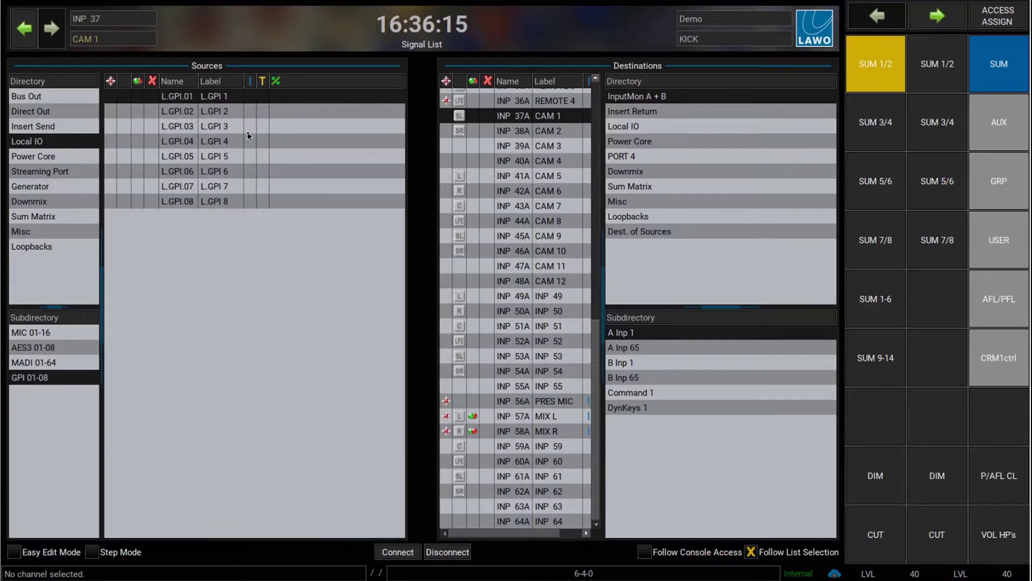
click(187, 97)
Step: Copy L.GPI.01's HLSD address G0R:40:0:0 from its Signal Settings
click(19, 2)
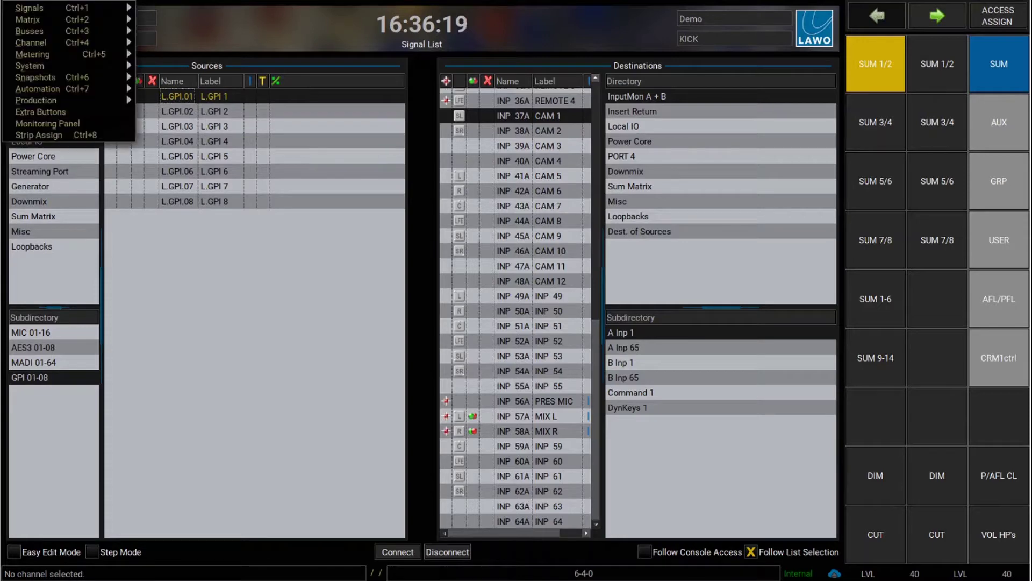
mouse_move(30, 7)
click(170, 19)
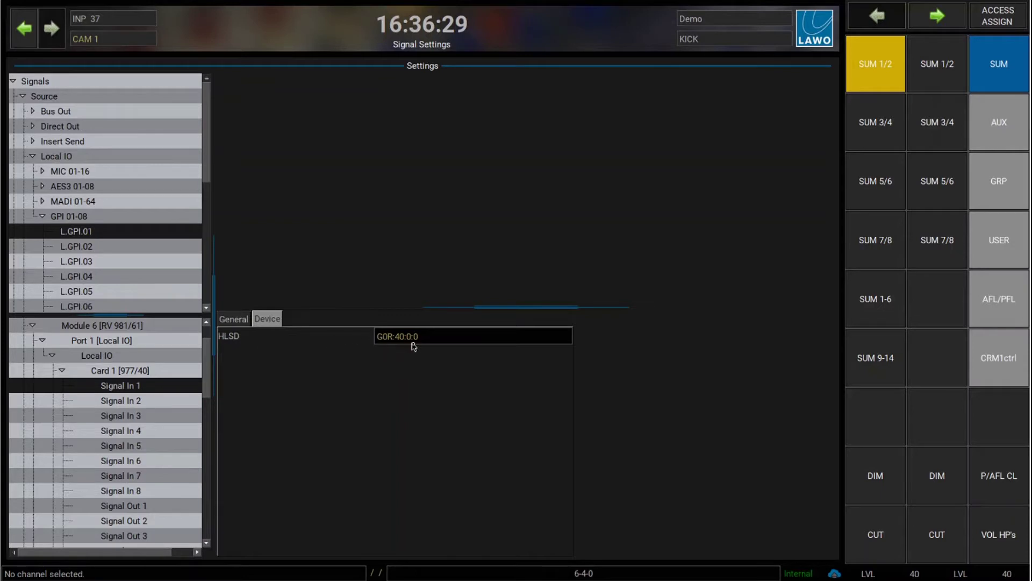
click(449, 335)
drag(423, 335, 374, 335)
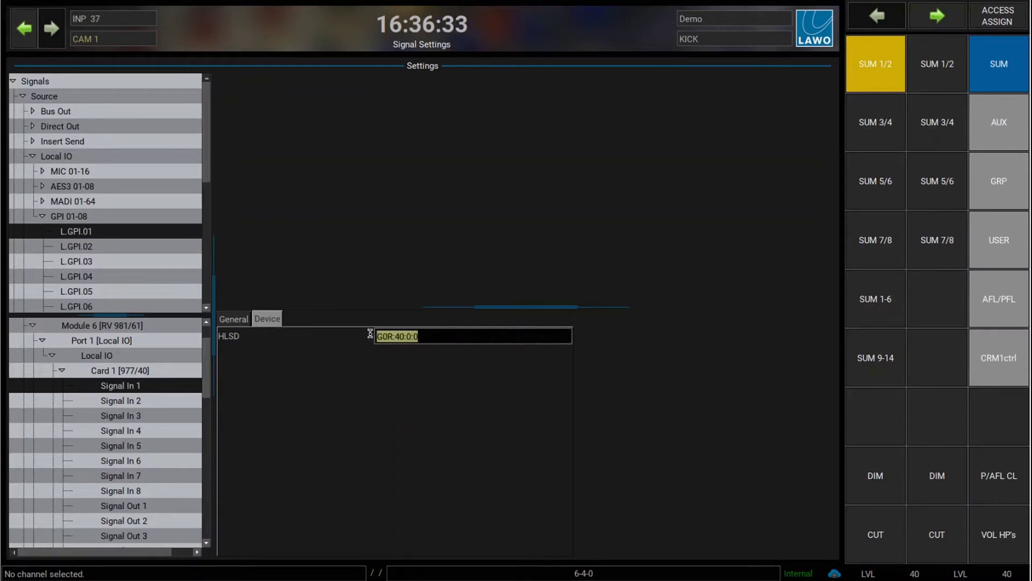
right_click(393, 335)
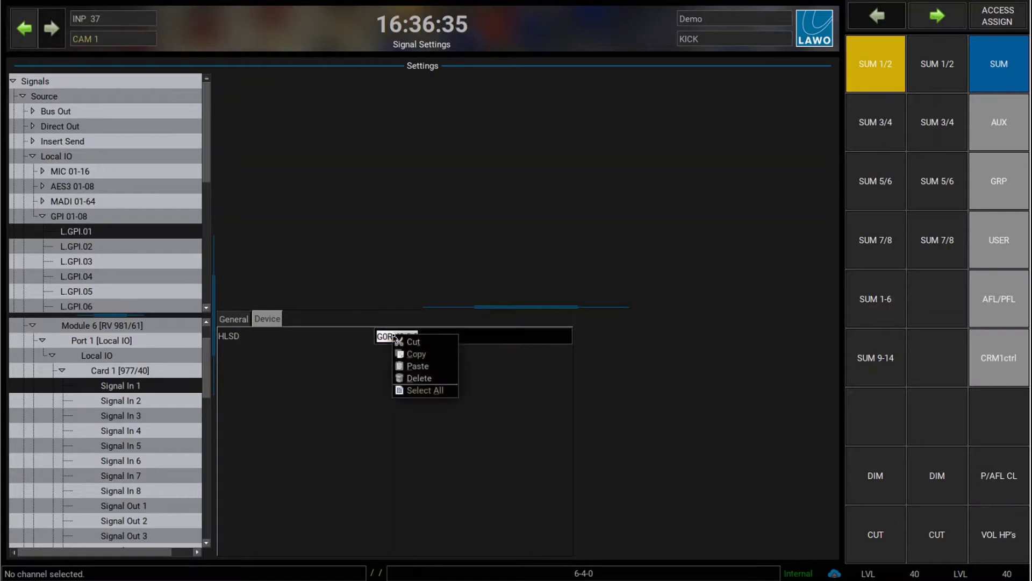
click(414, 357)
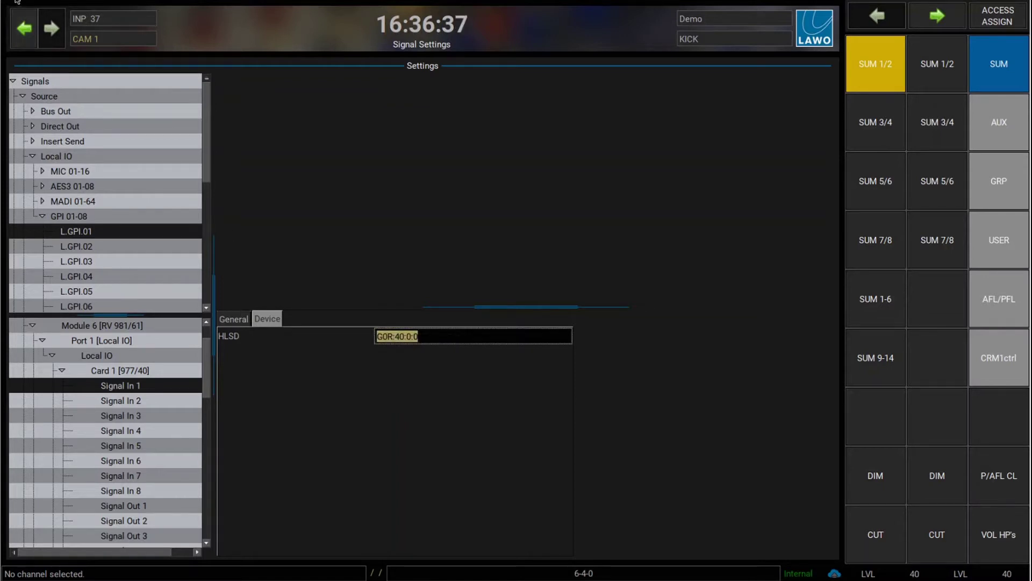
Step: Create a new AfV to GPIO Mapping assignment named 'Map GPI to AFV'
click(14, 43)
mouse_move(97, 66)
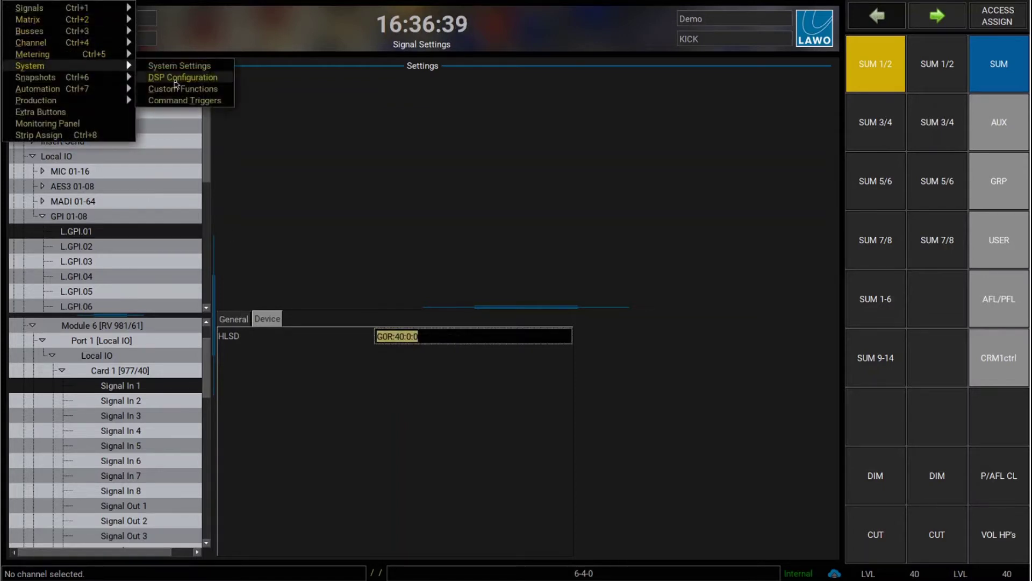
click(195, 91)
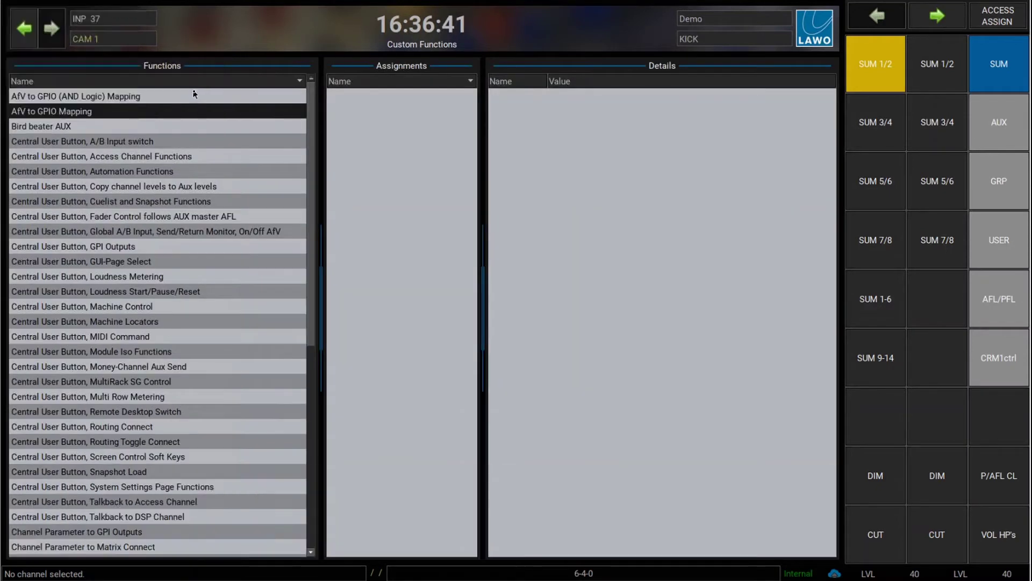
drag(121, 114, 123, 118)
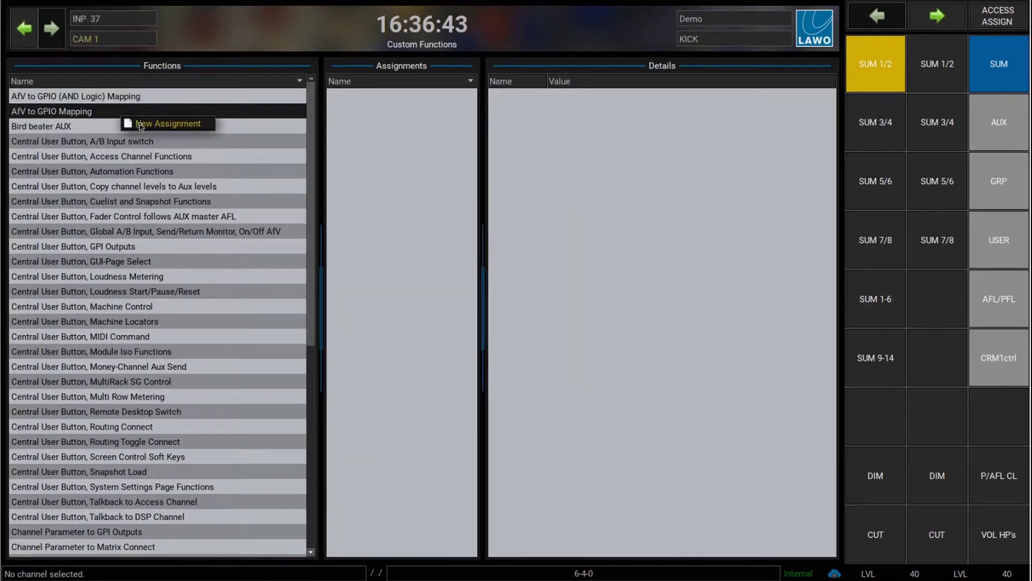
click(135, 123)
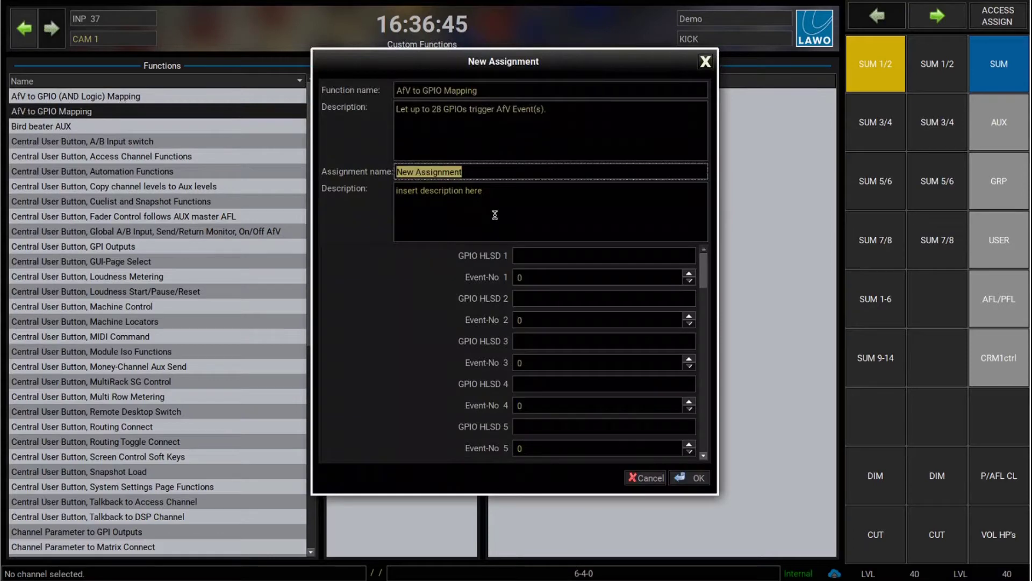
text(Map G)
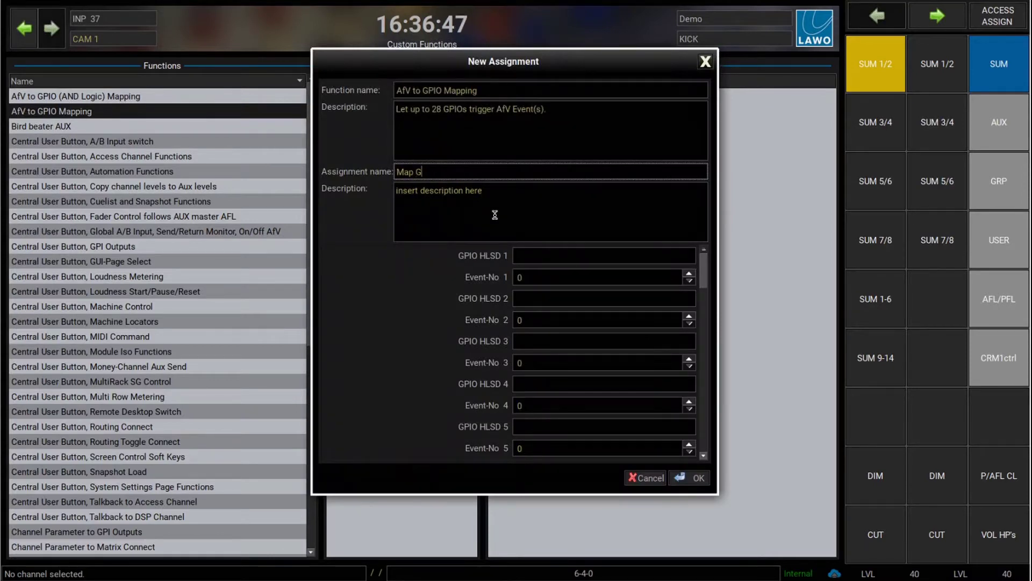
text(PI to AFV)
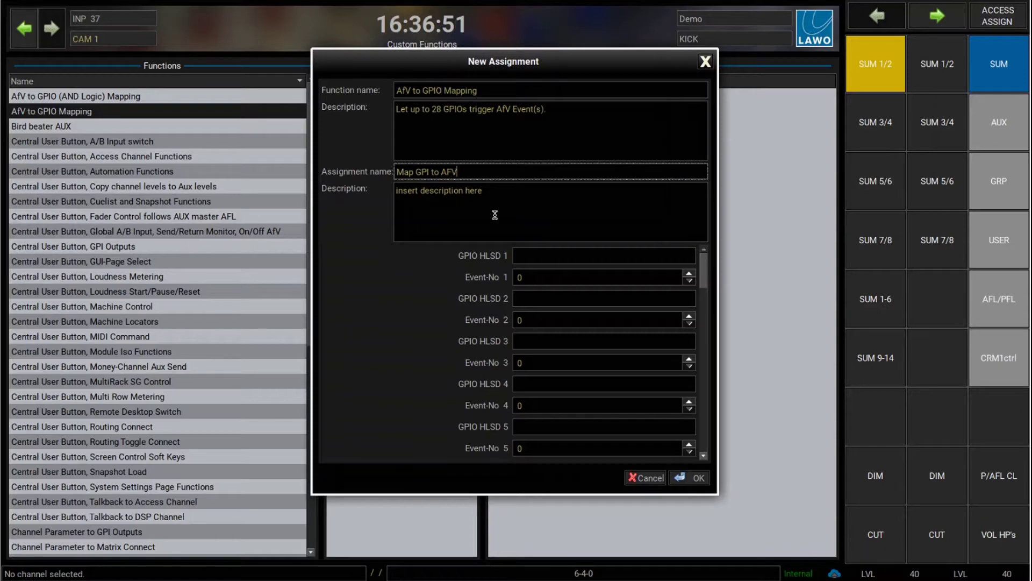
Step: Paste G0R:40:0:0 into GPIO HLSD 1, set Event-No 1 to 1, and save the assignment
click(538, 259)
right_click(538, 259)
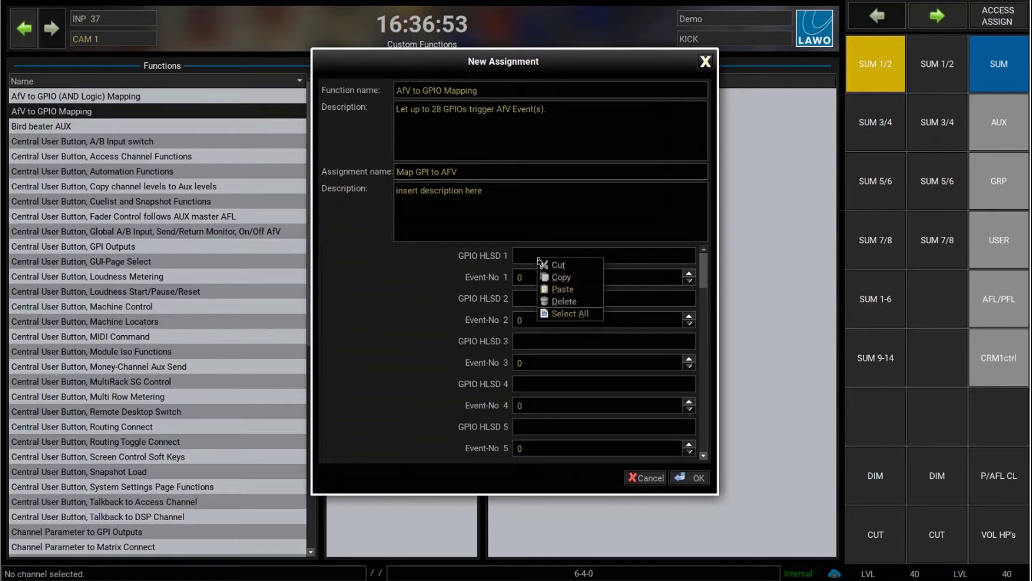
click(568, 293)
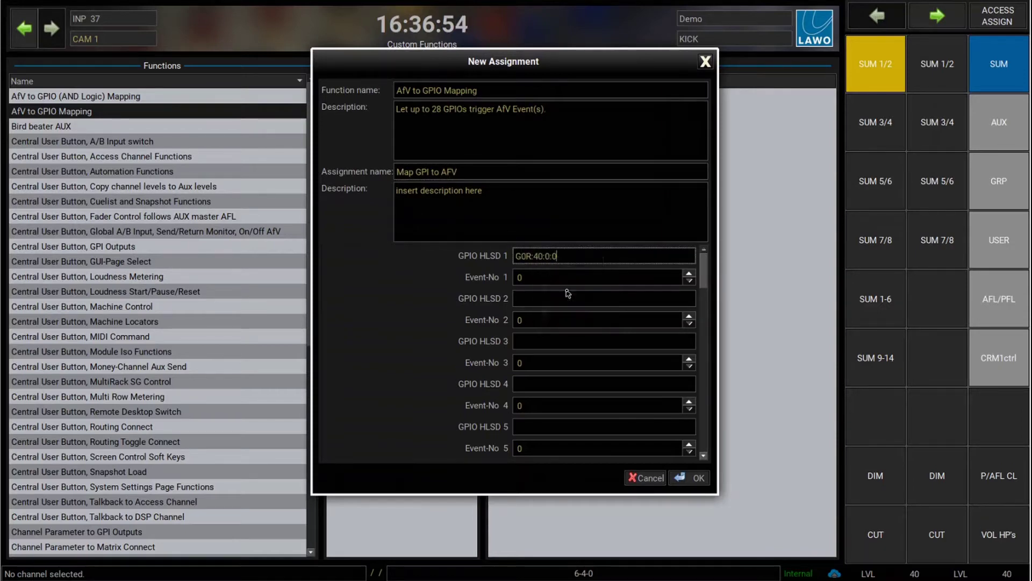
click(664, 276)
text(1)
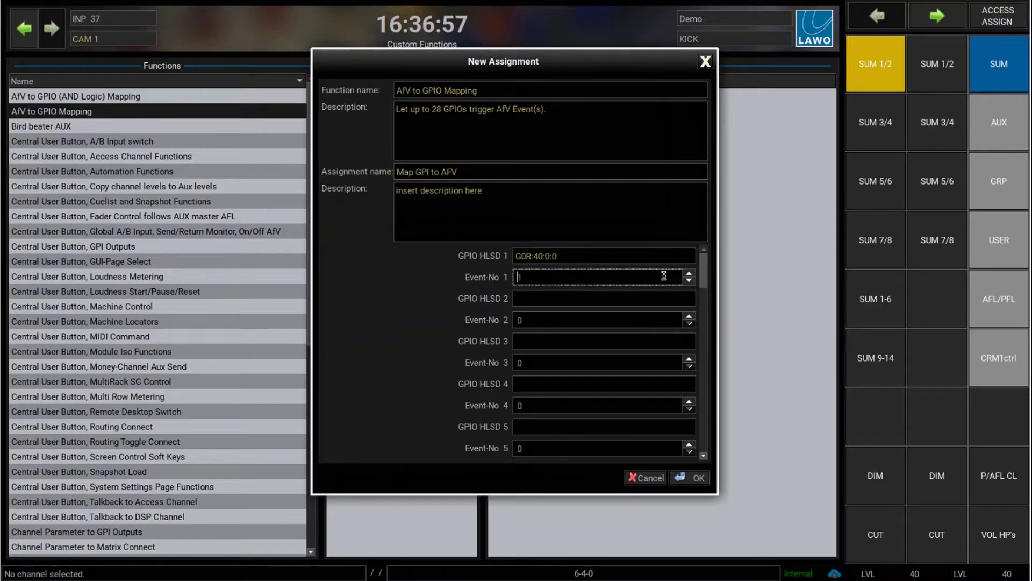
click(682, 477)
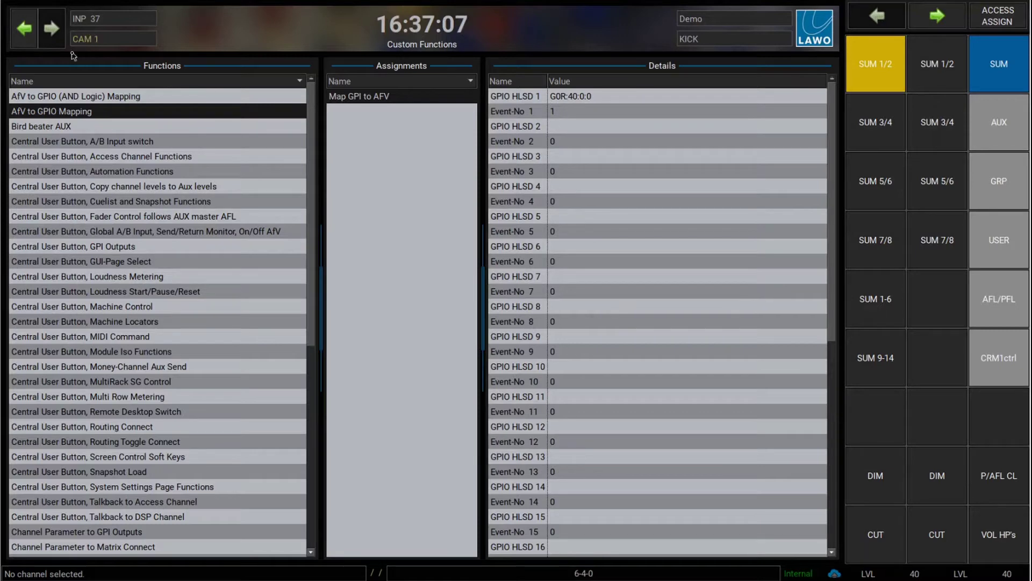
click(25, 3)
Step: Switch to the channel's Main Display showing the SENSE(AFV) module with event 1
mouse_move(34, 19)
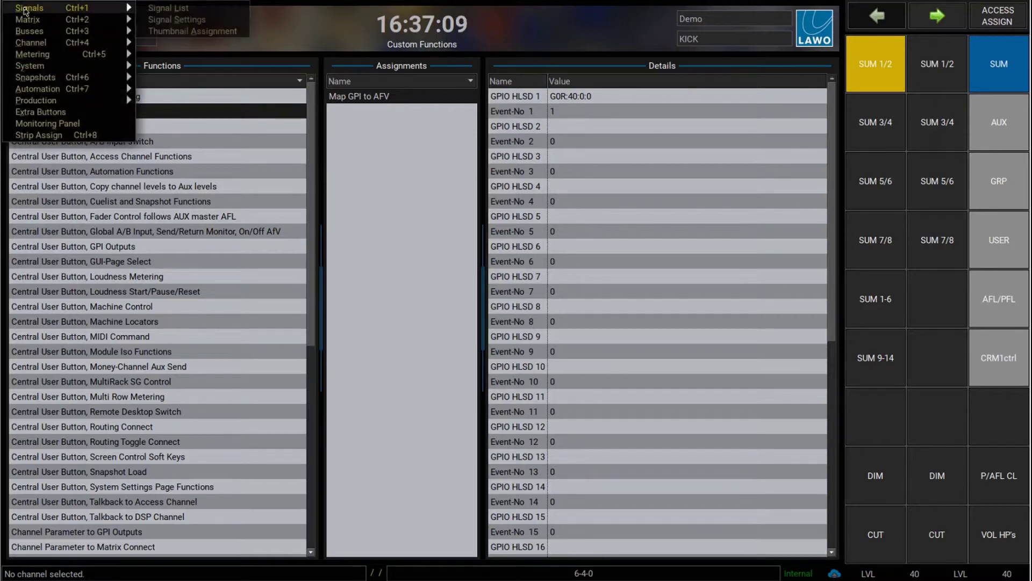
mouse_move(32, 43)
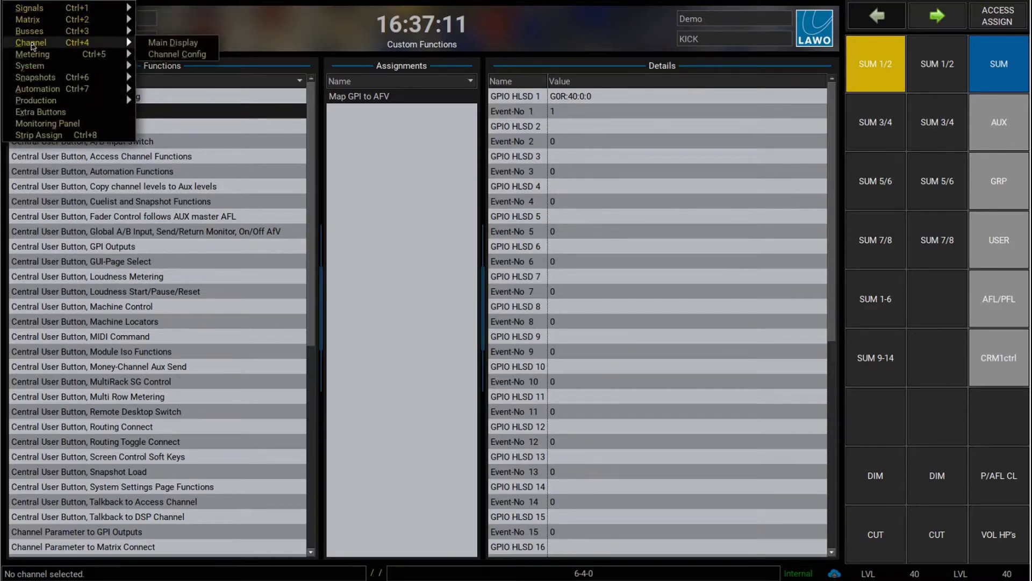
click(157, 43)
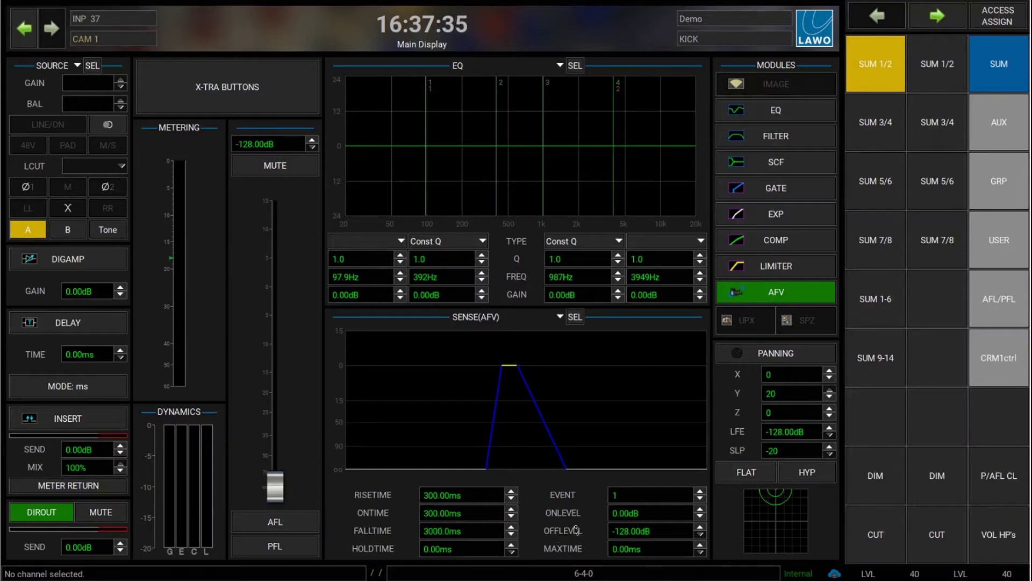
click(626, 530)
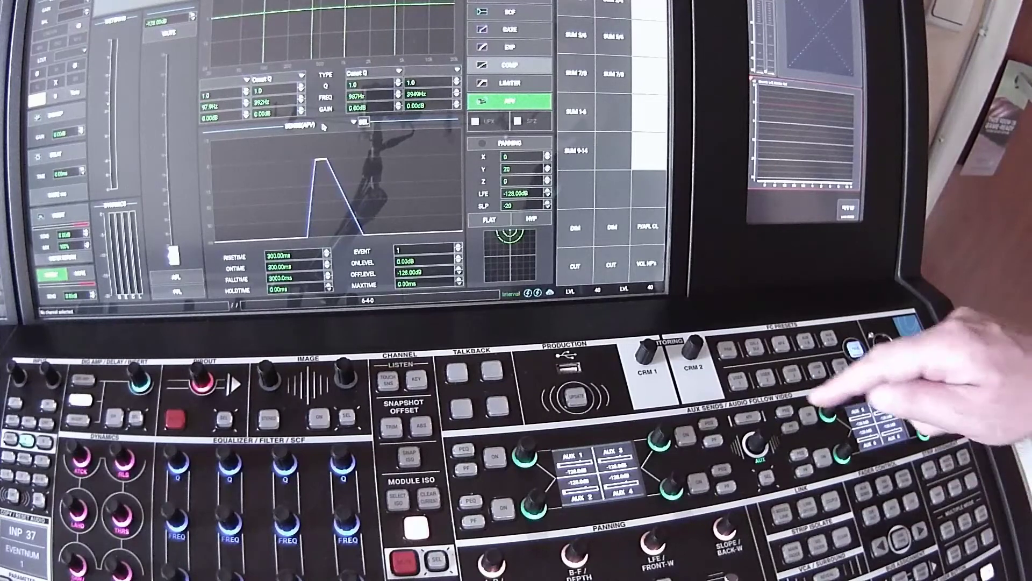
Step: Put the AFV parameters on the console surface and fire event 1 once to test the fade
click(748, 417)
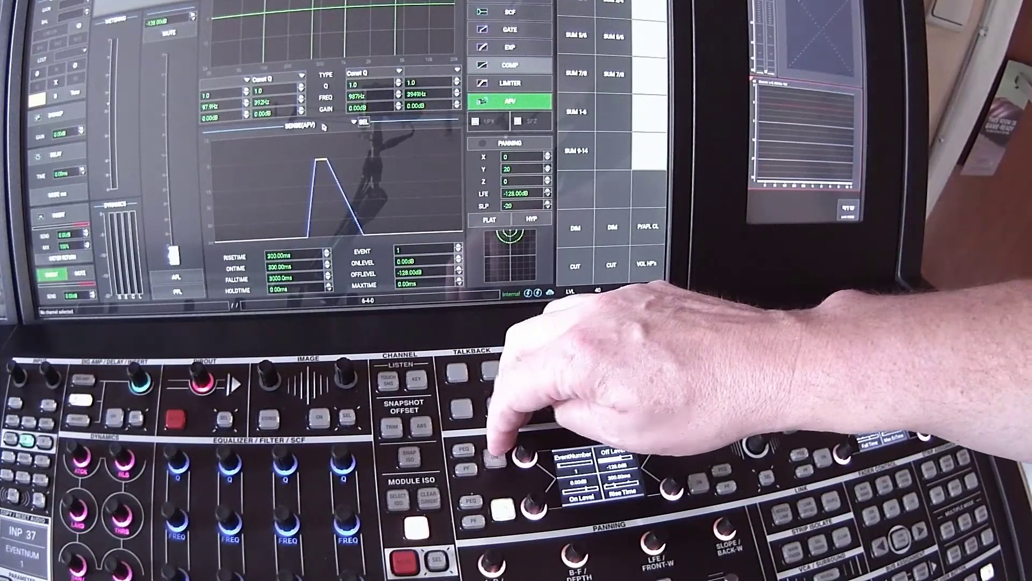
click(494, 459)
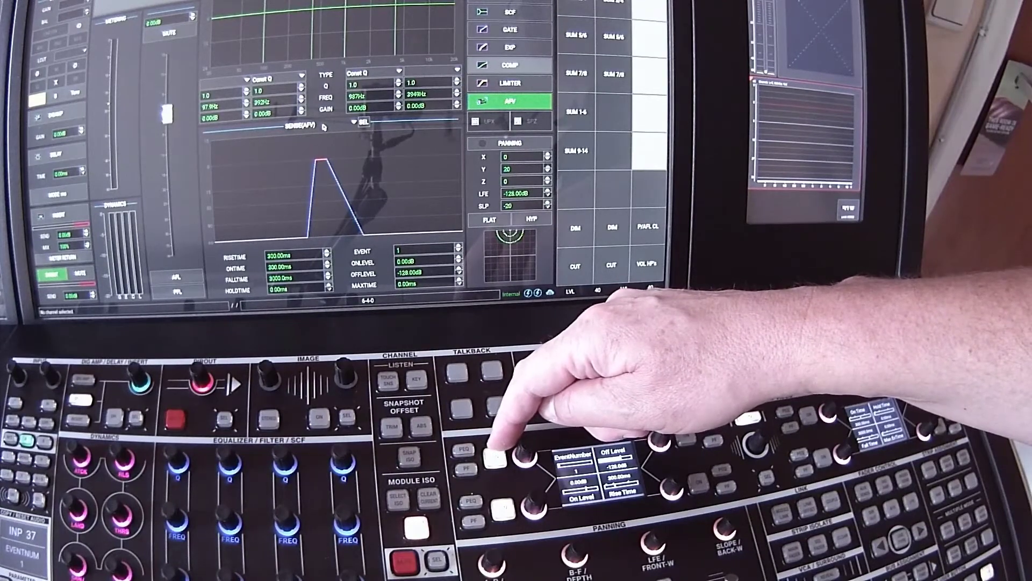
click(495, 458)
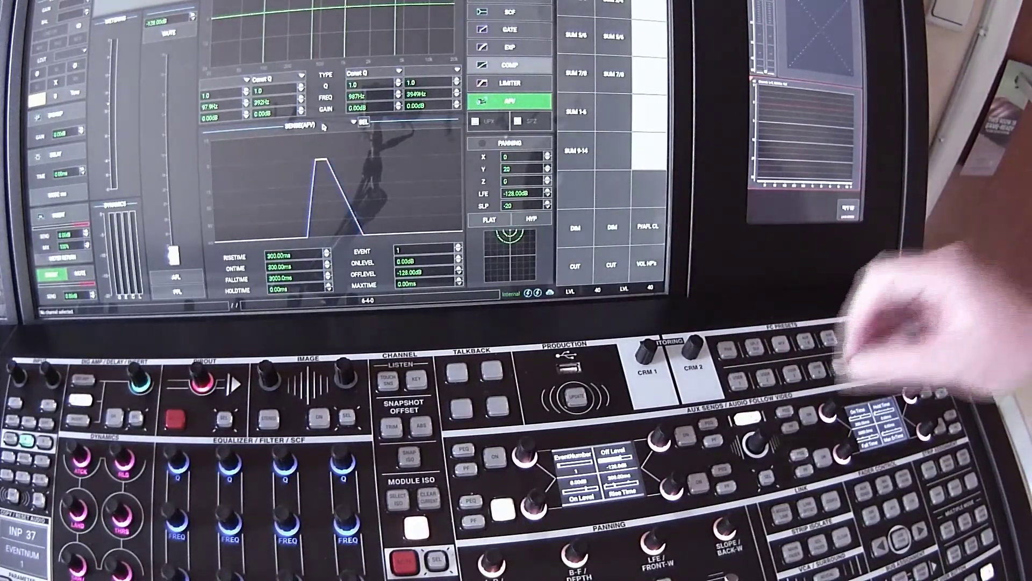
Step: Raise the AFV rise time to 1700 ms and test event 1
scroll(669, 487, up, 10)
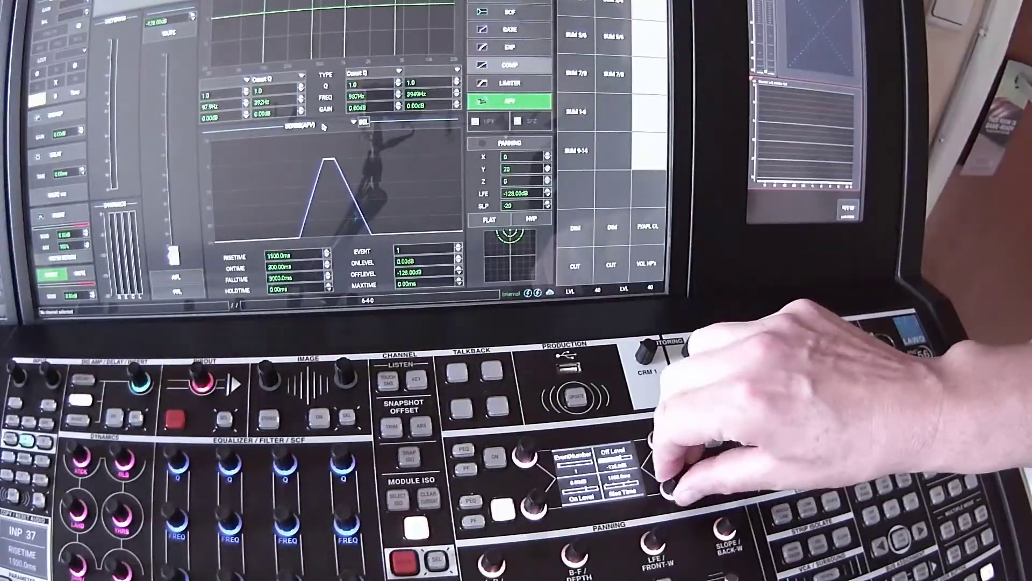
scroll(670, 487, up, 2)
click(495, 457)
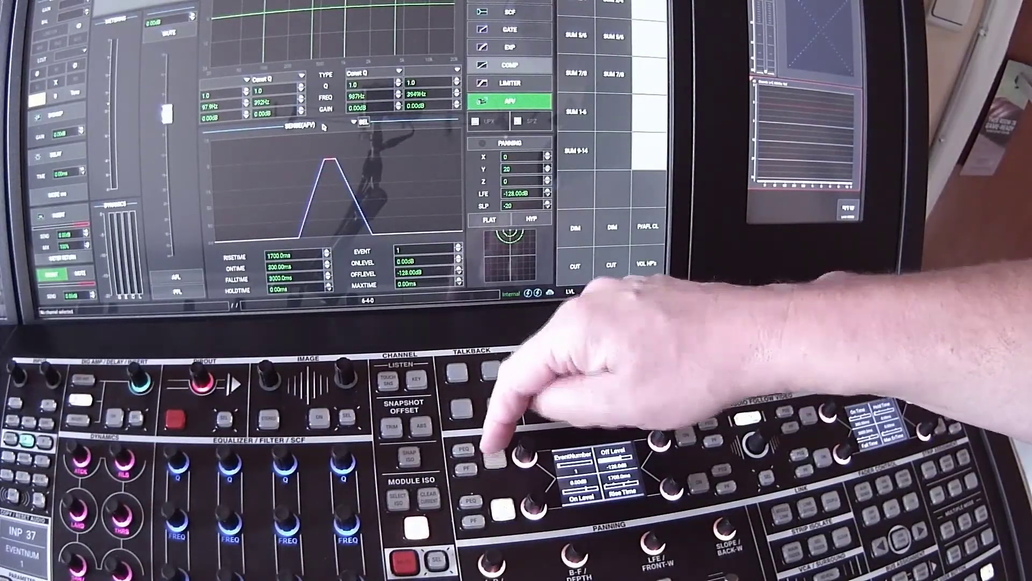
click(495, 457)
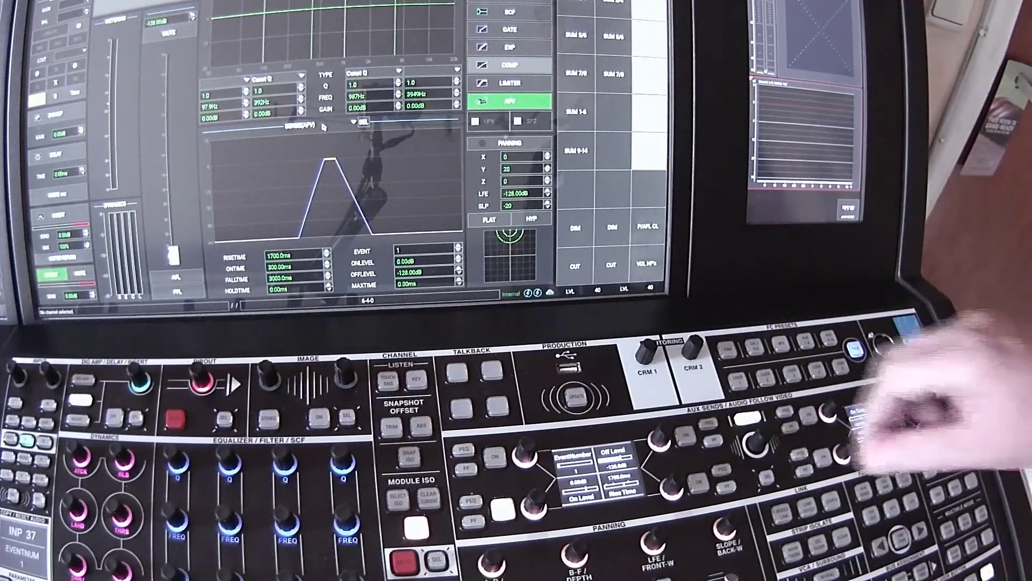
Step: Set Max Time to 1000 ms, return Rise Time to 300 ms, and retrigger event 1
scroll(922, 430, up, 3)
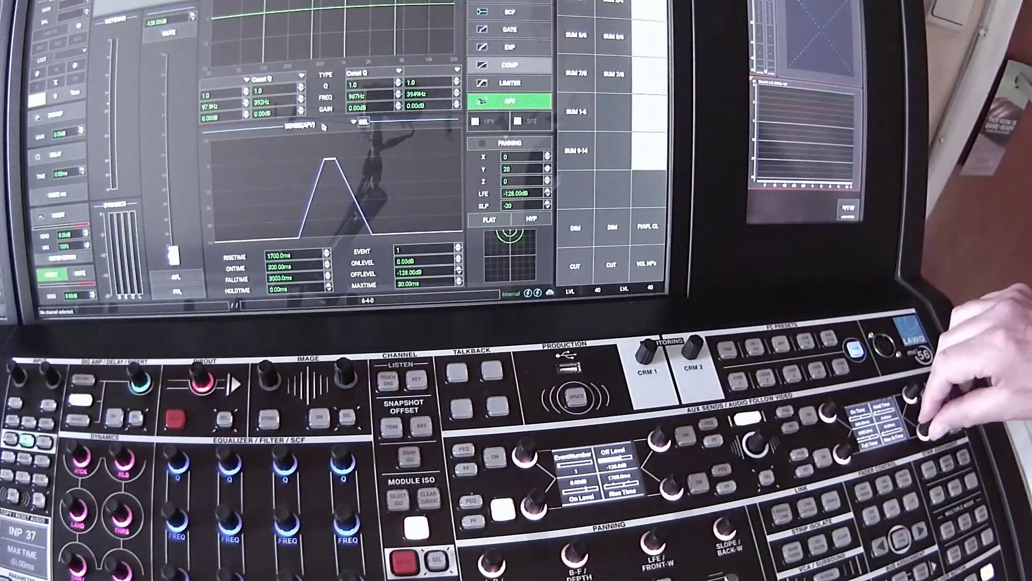
scroll(922, 430, up, 10)
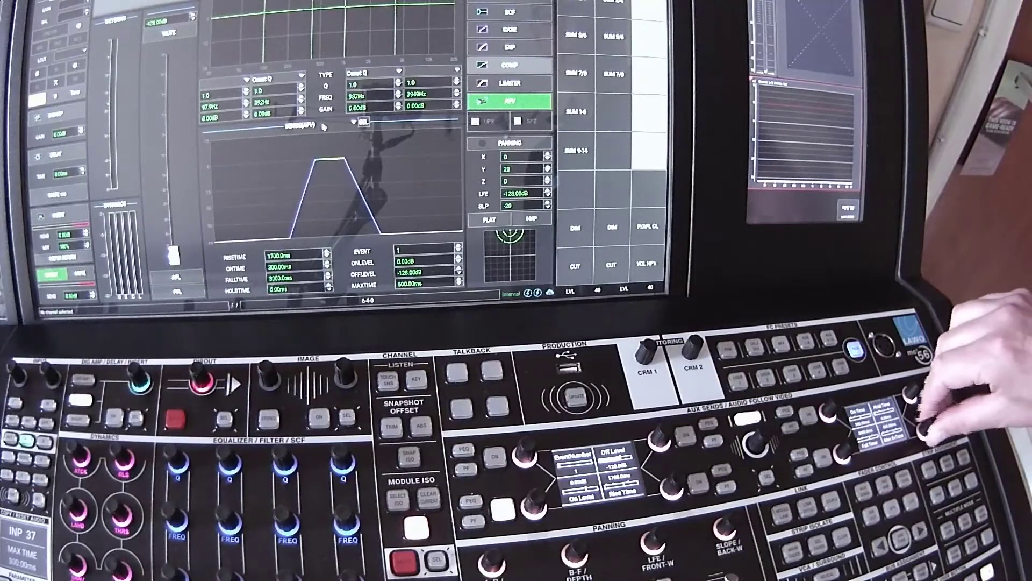
scroll(922, 430, up, 5)
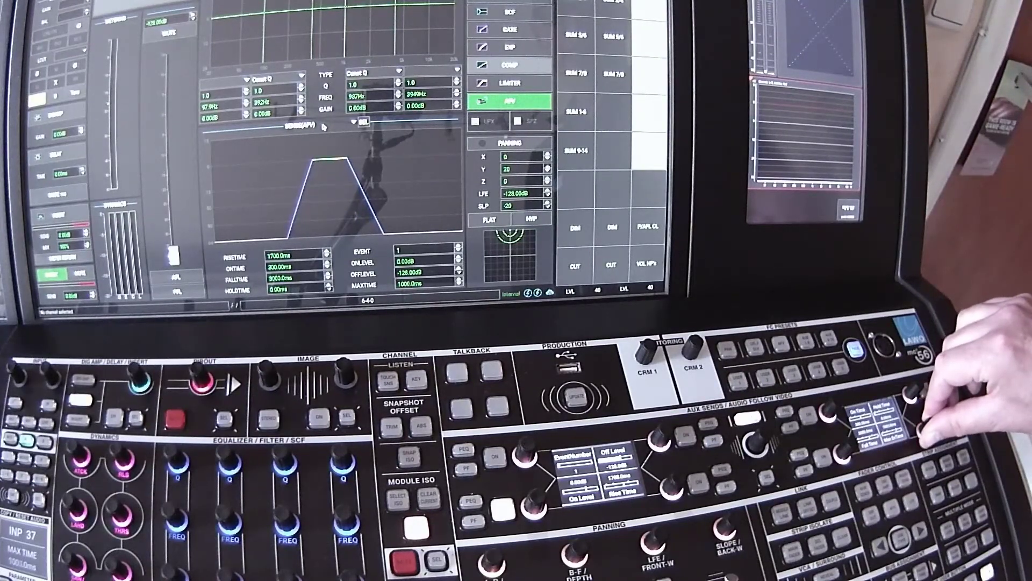
scroll(671, 487, down, 5)
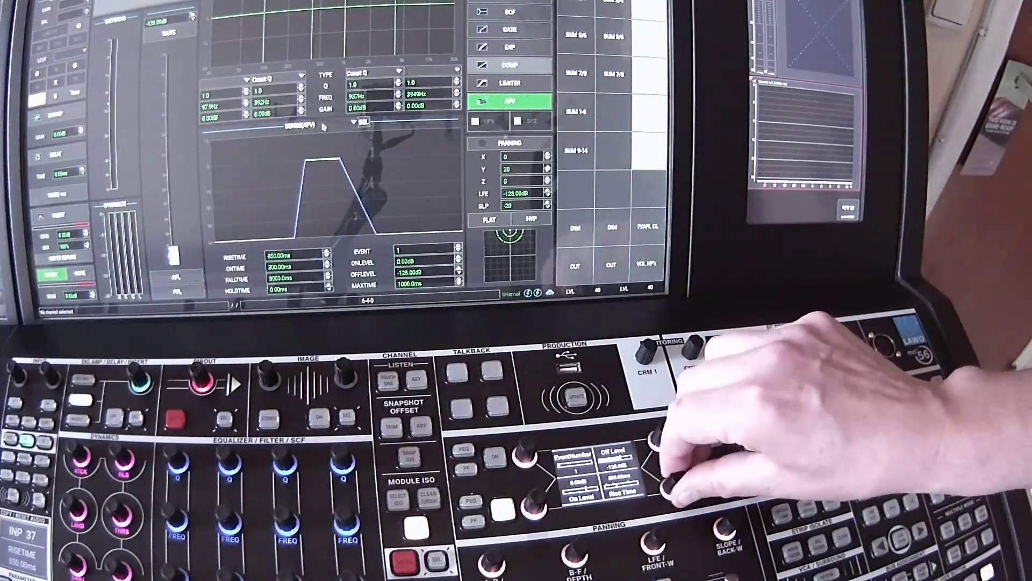
scroll(672, 487, down, 4)
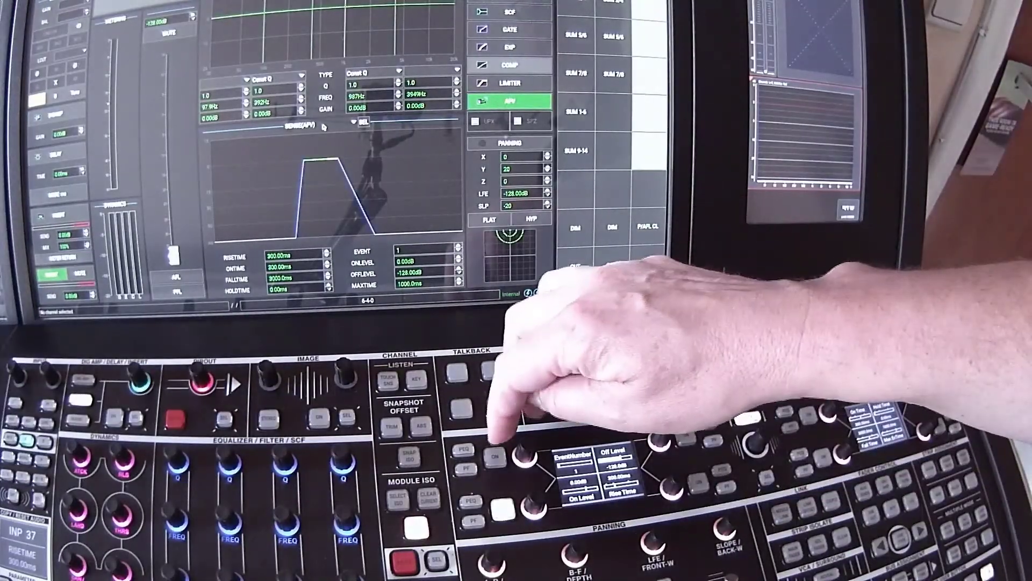
click(495, 456)
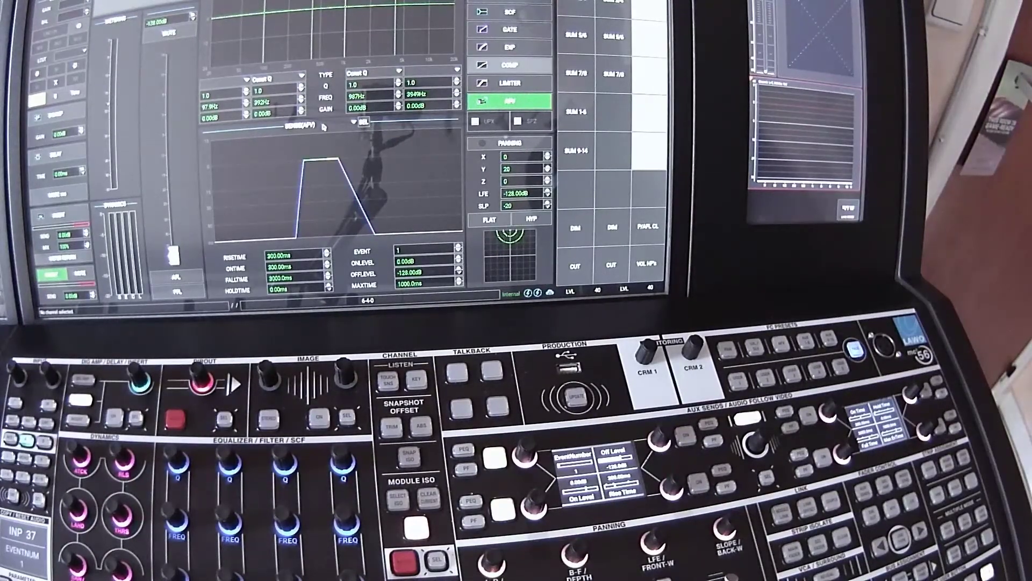
Step: Release and retrigger AFV event 1 to check the 1000 ms max time
click(495, 458)
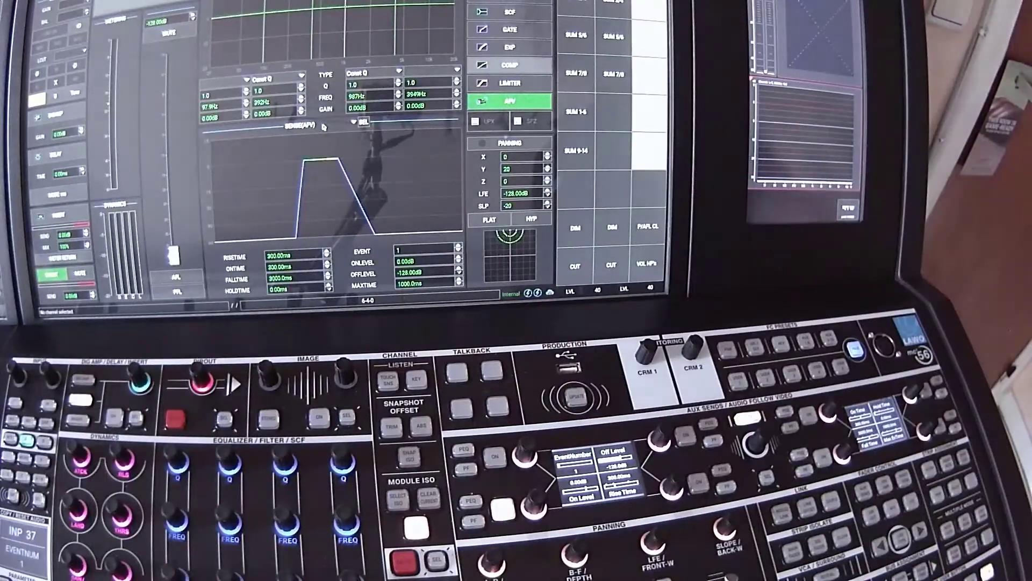
click(495, 457)
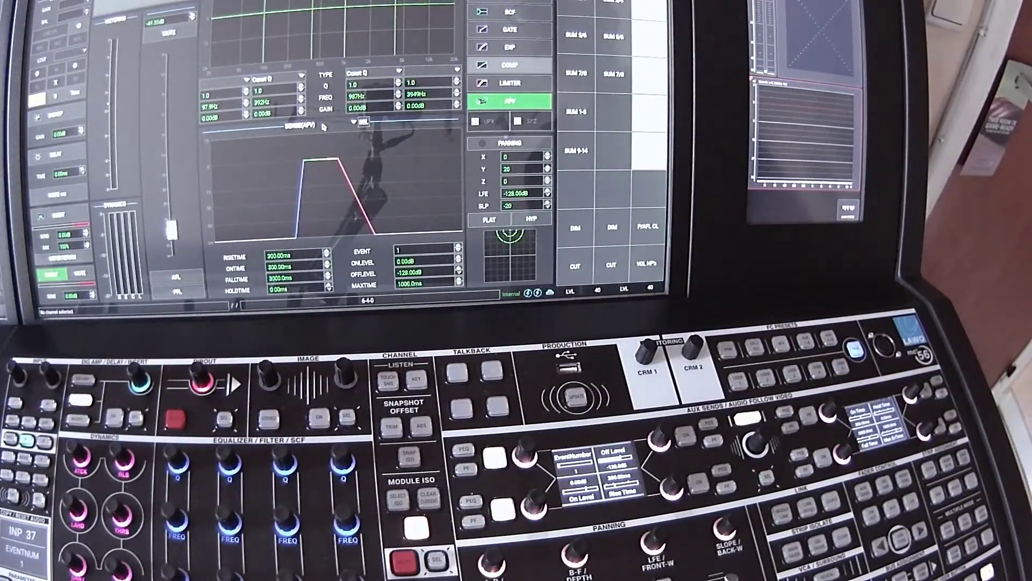
click(495, 457)
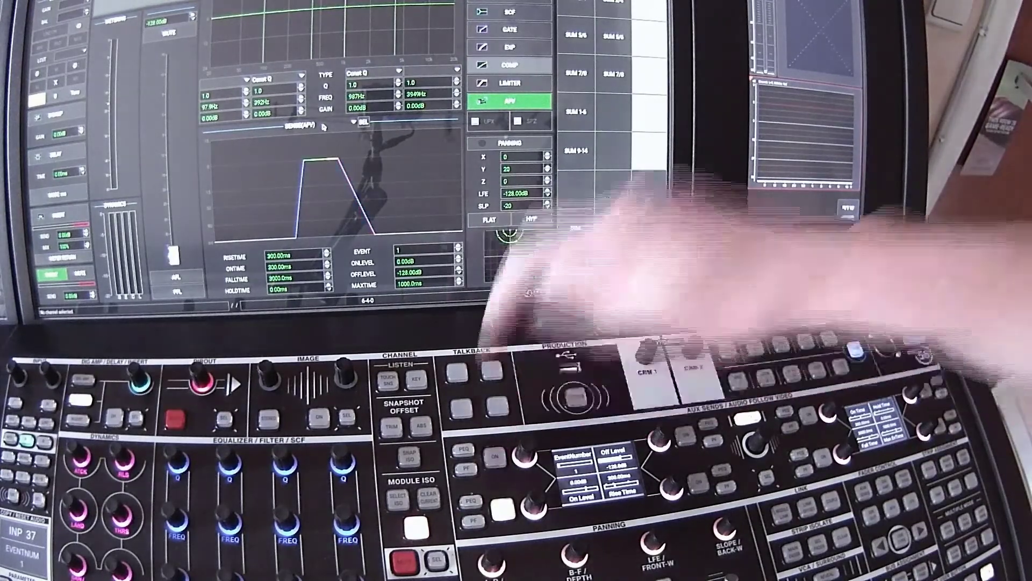
Step: Set Max Time to 0 ms and Hold Time to 1000 ms, then test event 1
scroll(925, 431, down, 10)
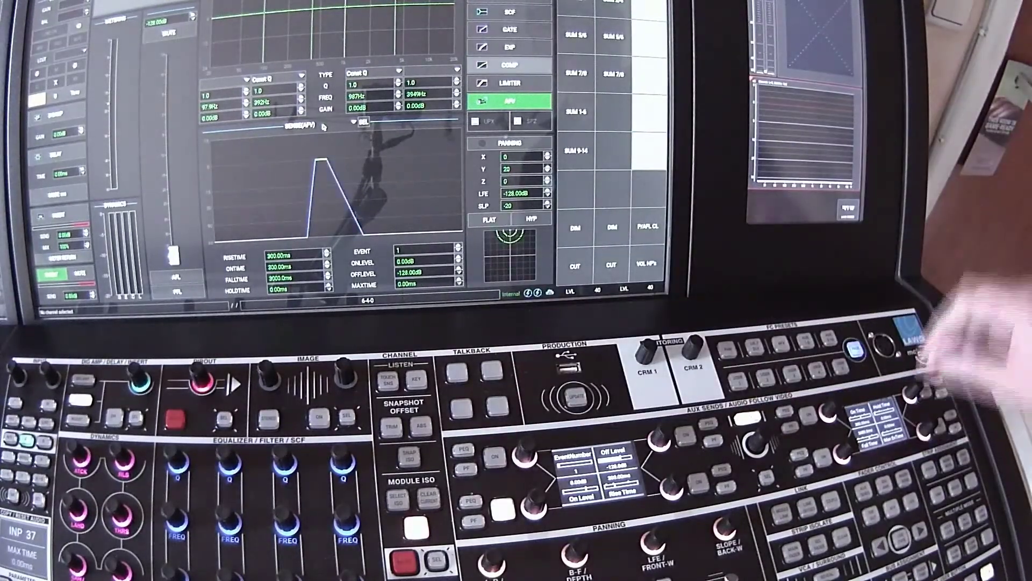
scroll(910, 395, up, 5)
scroll(909, 395, up, 10)
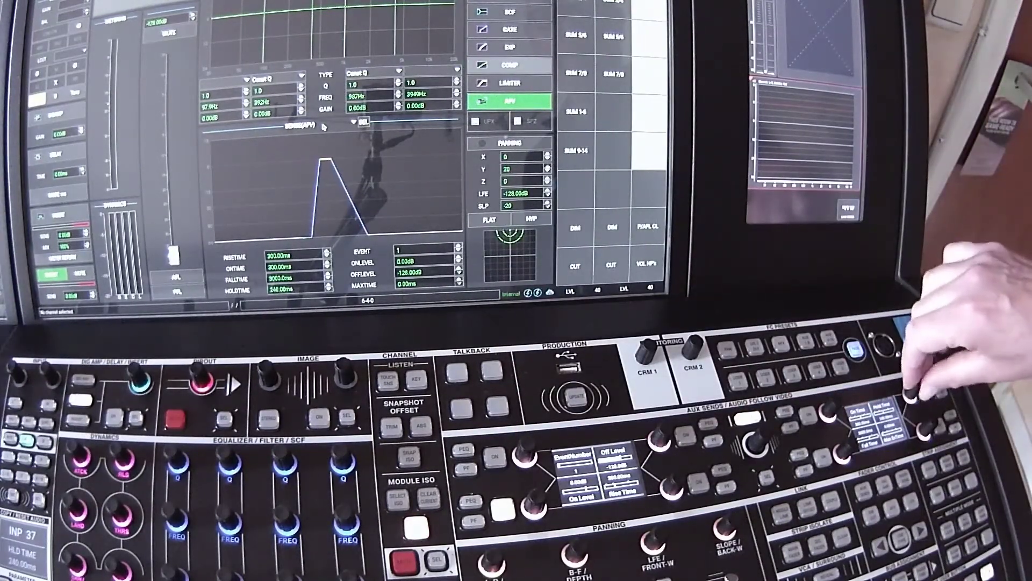
scroll(910, 395, up, 5)
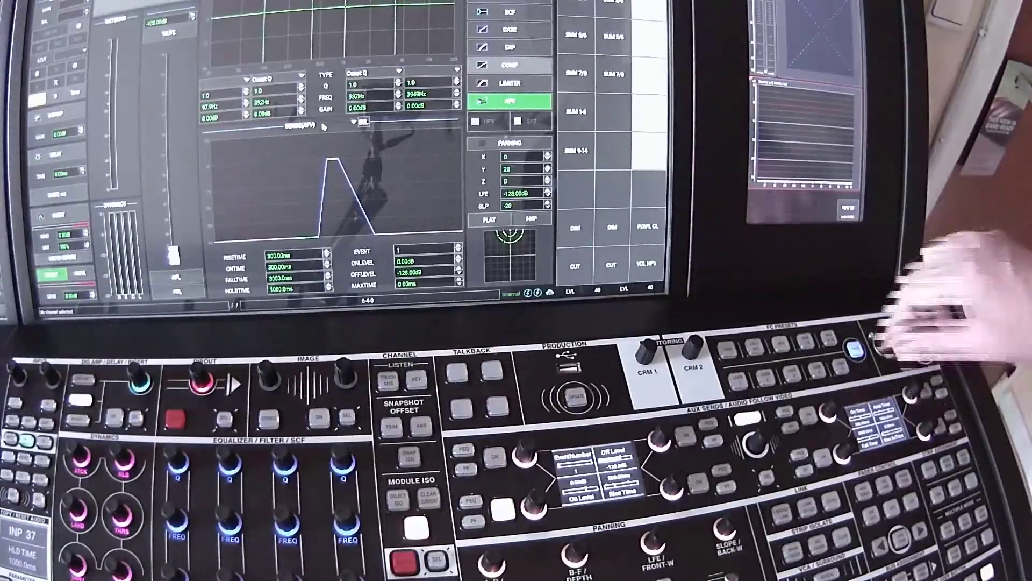
click(495, 456)
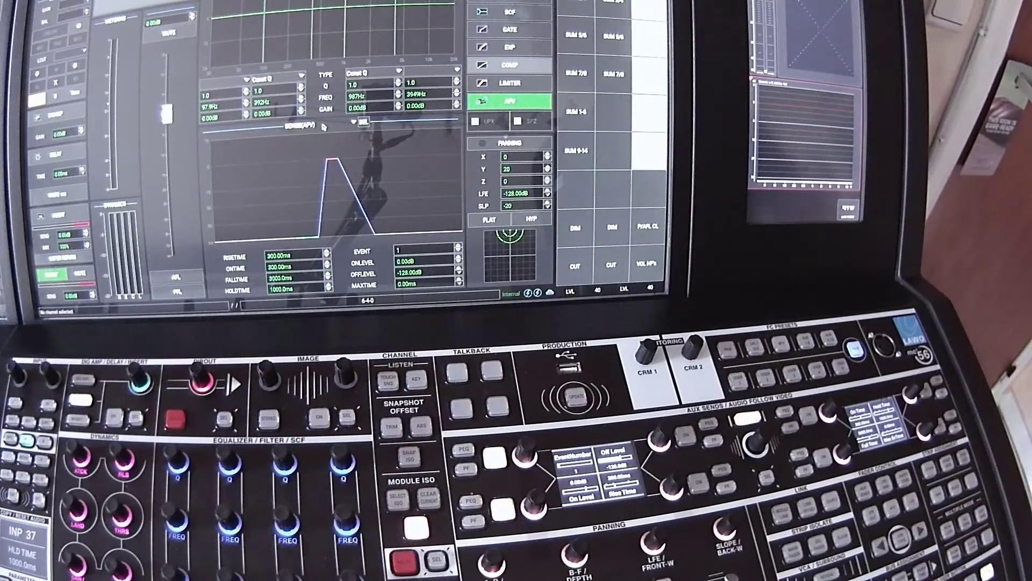
click(494, 456)
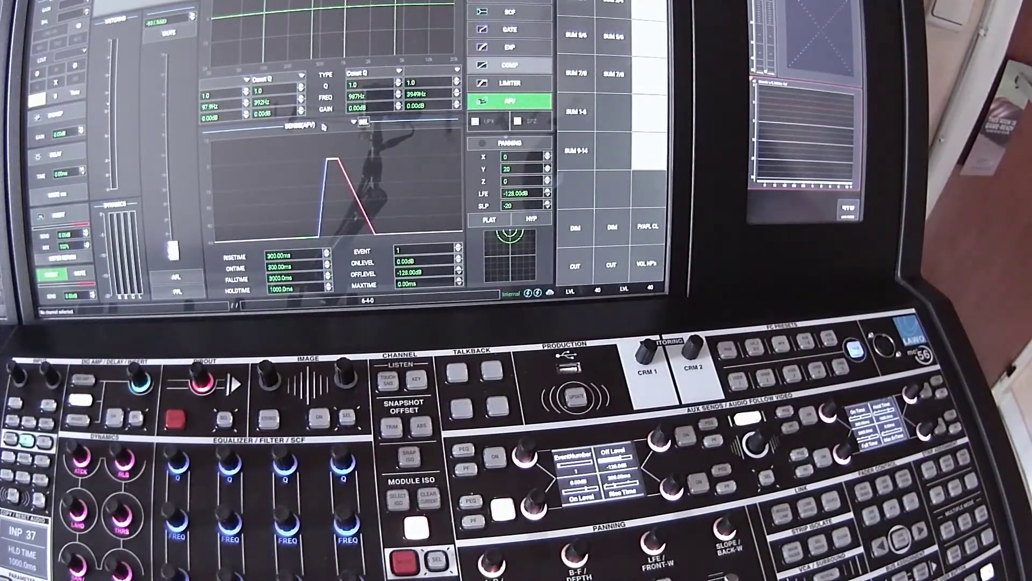
Step: Zero the hold time, test event 1 with a 2000 ms on-time, then reset on-time to 0 ms
scroll(911, 392, down, 5)
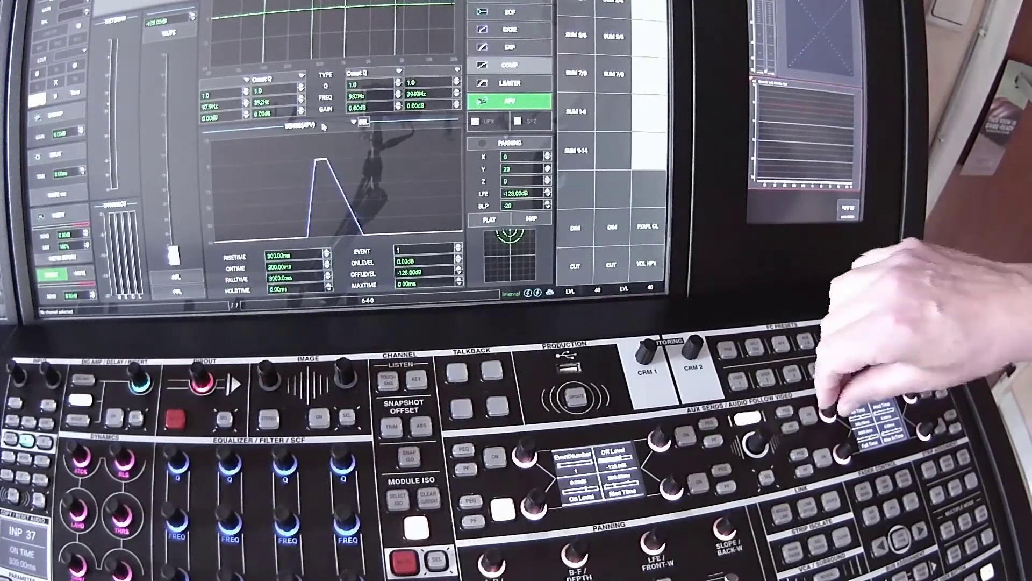
scroll(827, 412, up, 10)
scroll(827, 411, up, 2)
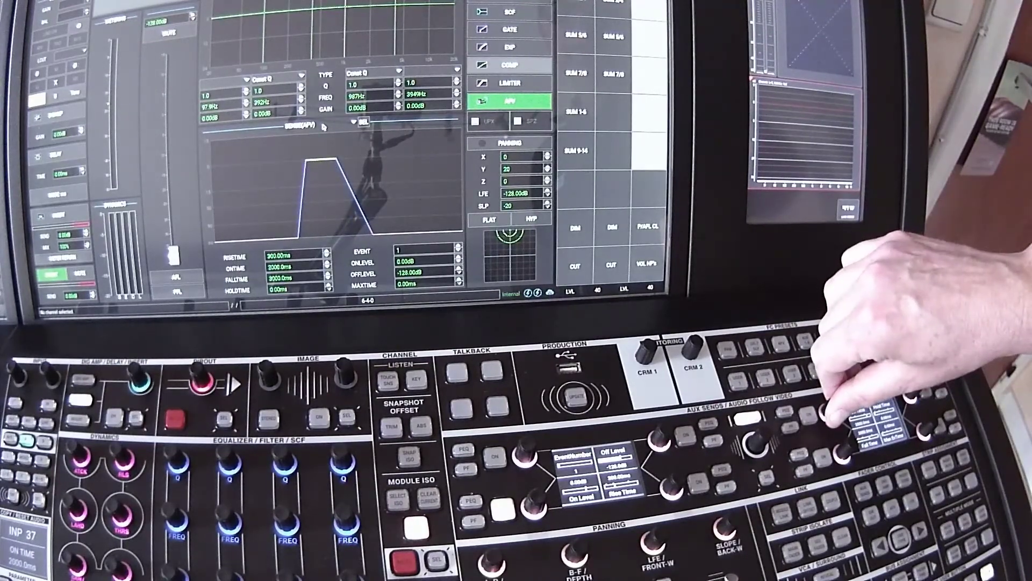
click(495, 456)
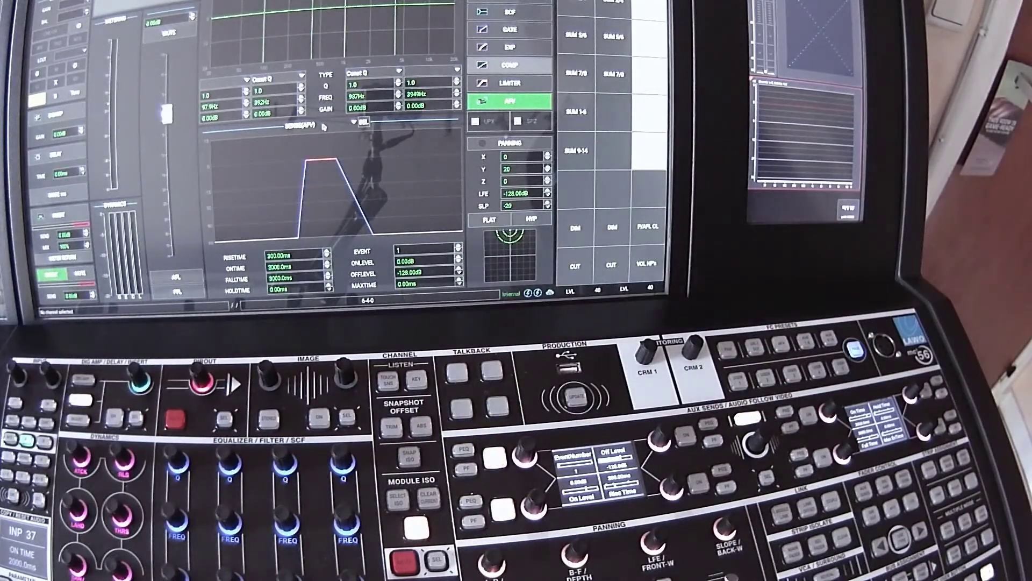
click(494, 456)
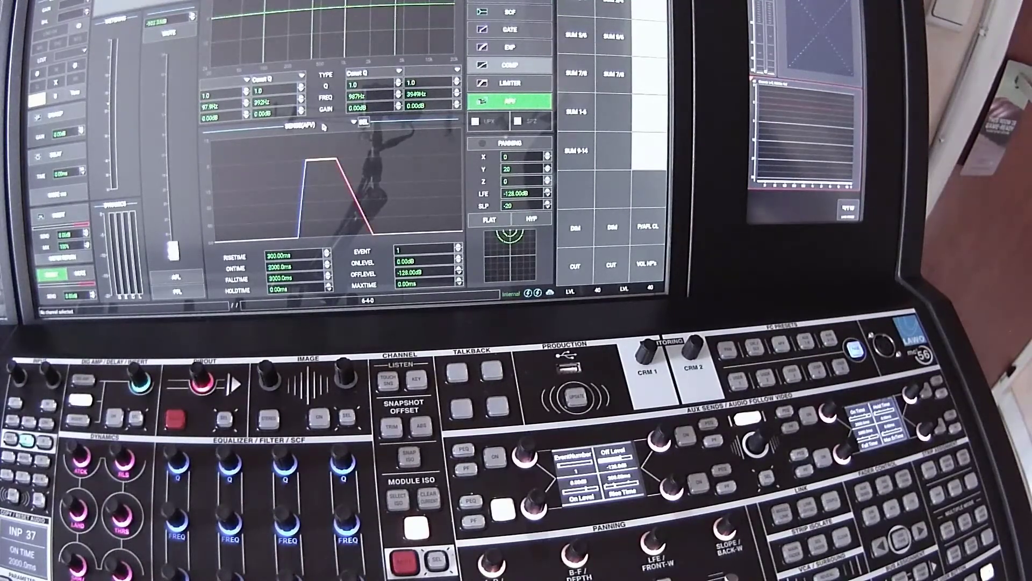
click(910, 396)
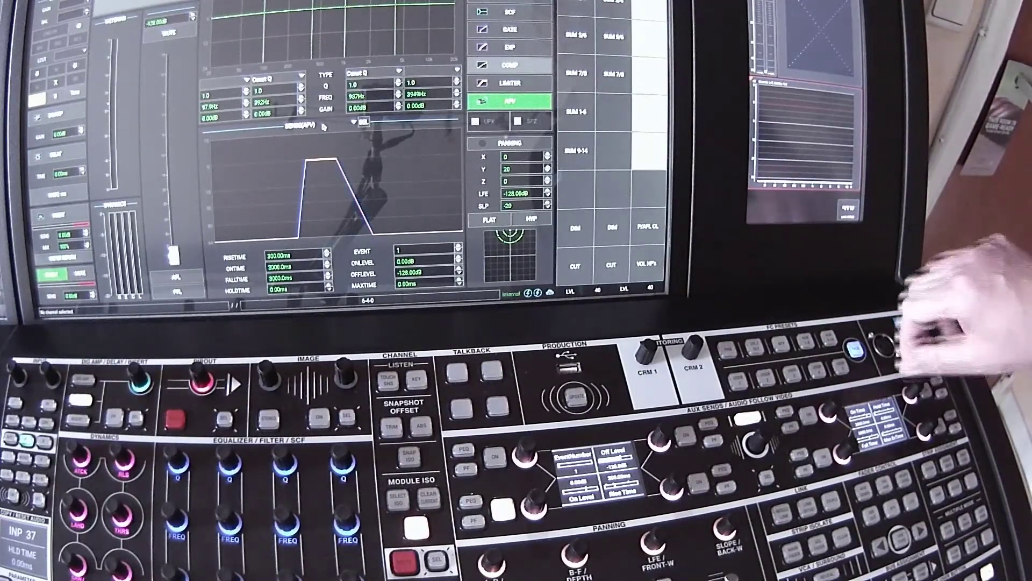
click(825, 411)
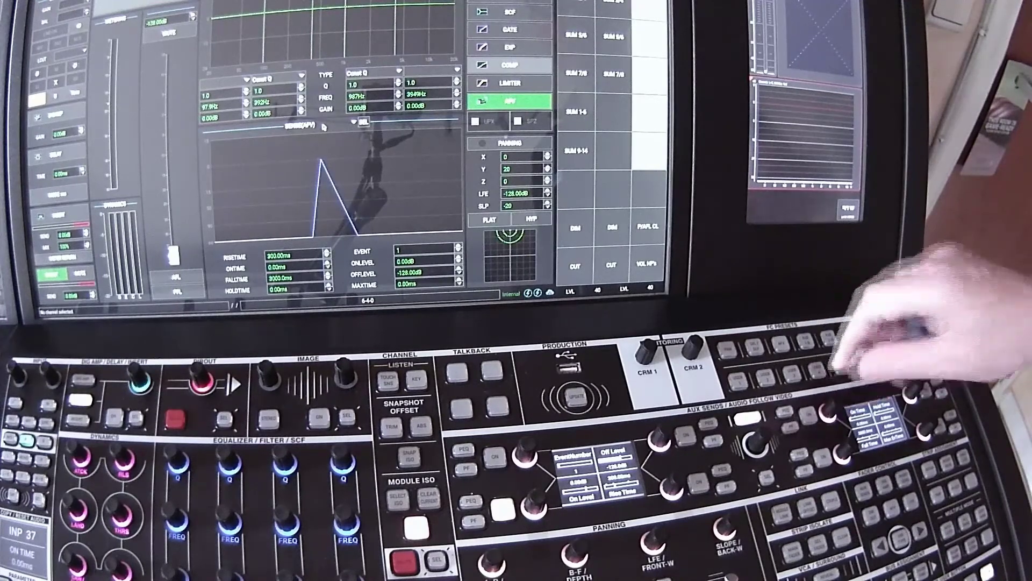